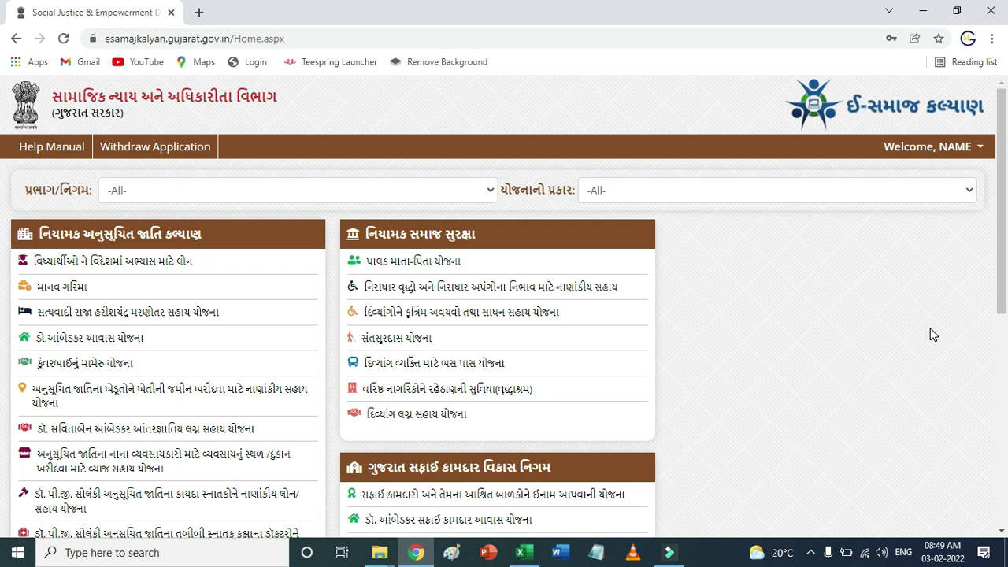
Step: Open the scheme that gives Scheduled Caste students coaching for recruitment exam preparation from the Scheduled Caste welfare list
scroll(933, 334, down, 4)
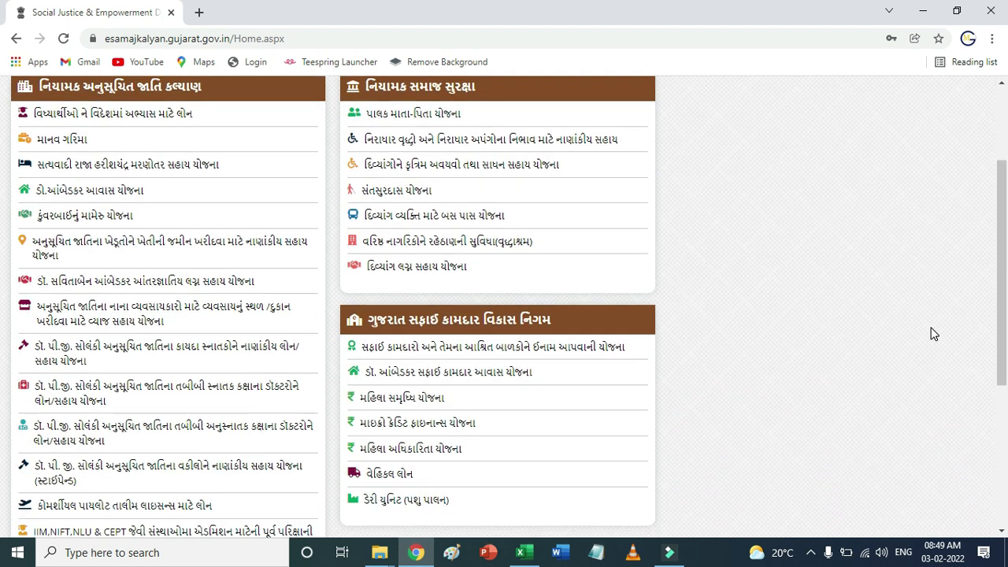
scroll(933, 333, down, 2)
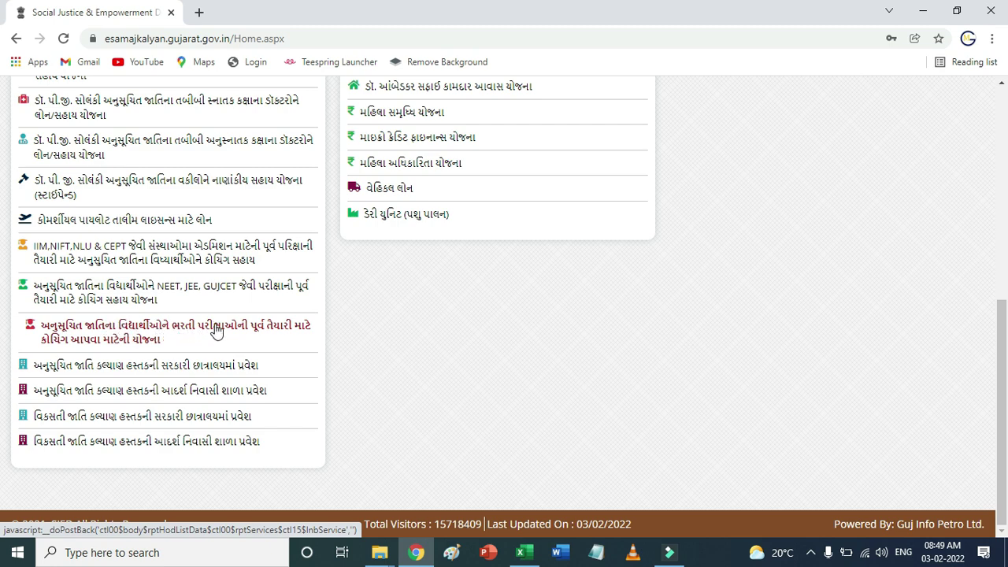
click(147, 331)
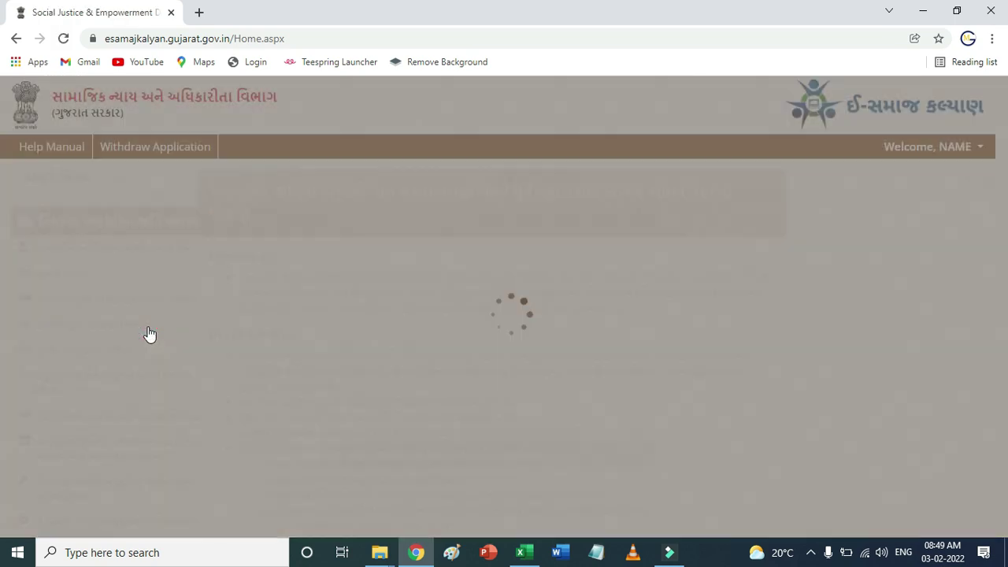
Step: Review the list of documents to submit for the coaching scheme and accept the scheme information to open the application form
scroll(397, 307, down, 4)
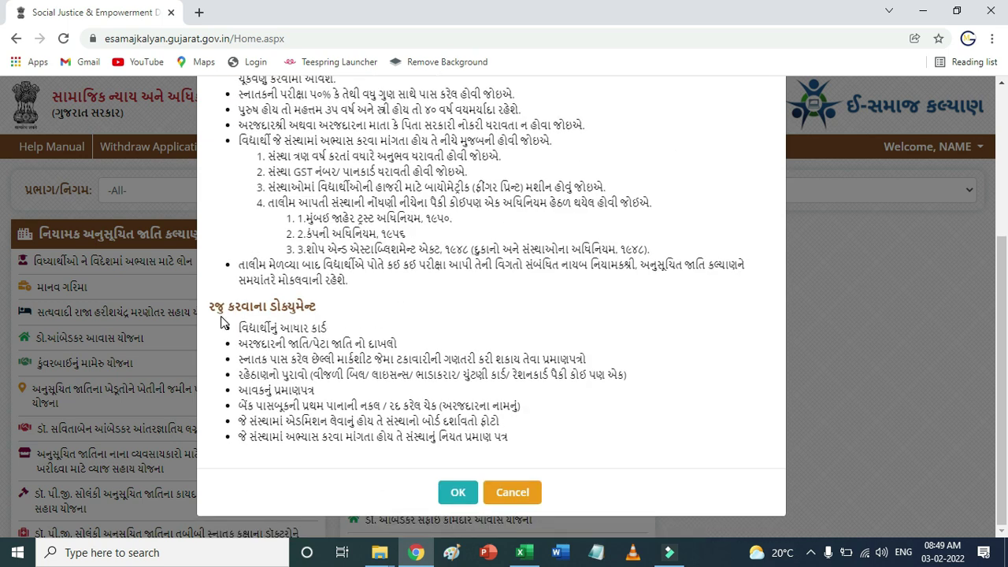
drag(233, 329, 510, 440)
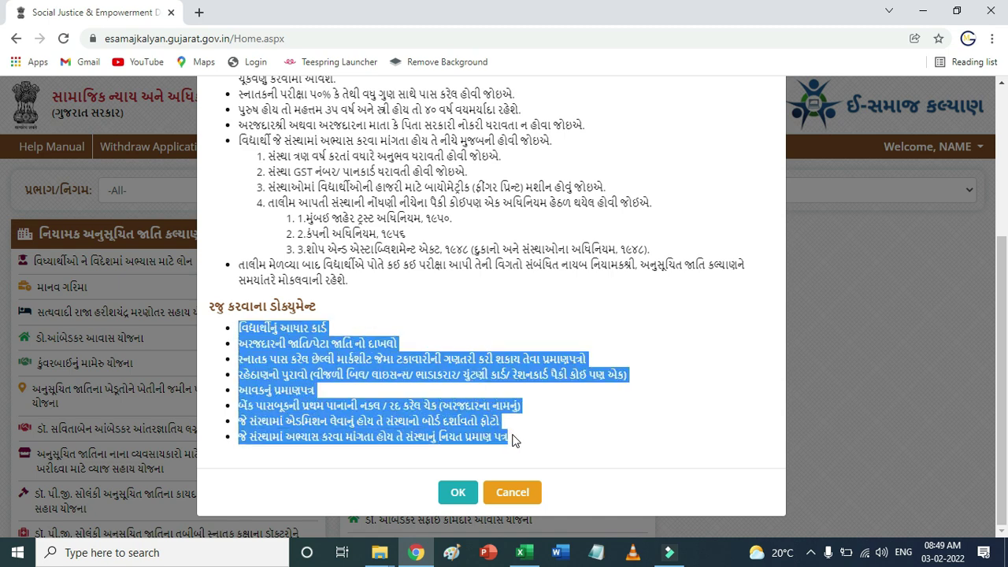
click(462, 496)
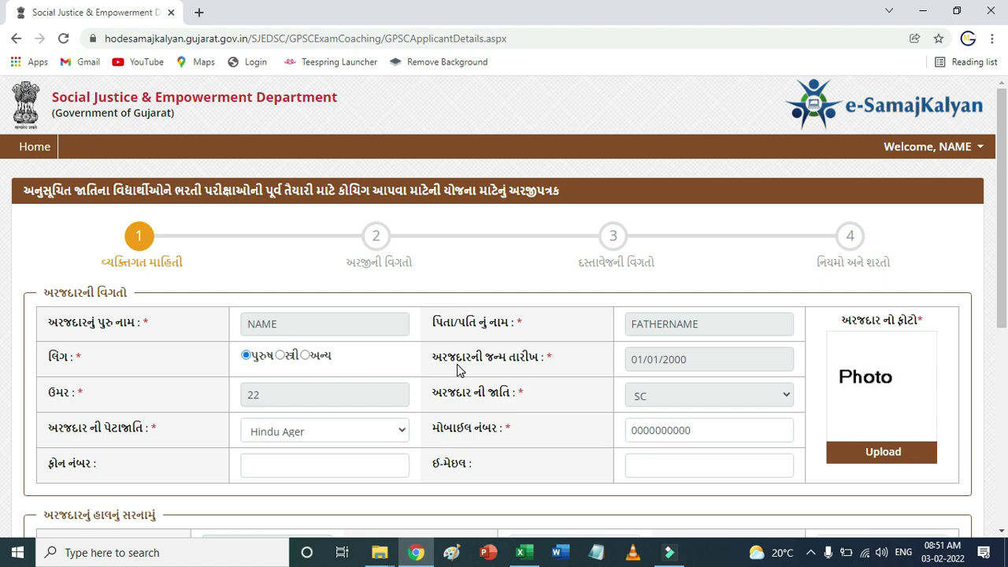
Step: Review the applicant's full name, father's or husband's name, gender, birth date, age and caste in the personal details
scroll(464, 370, down, 3)
scroll(464, 371, down, 3)
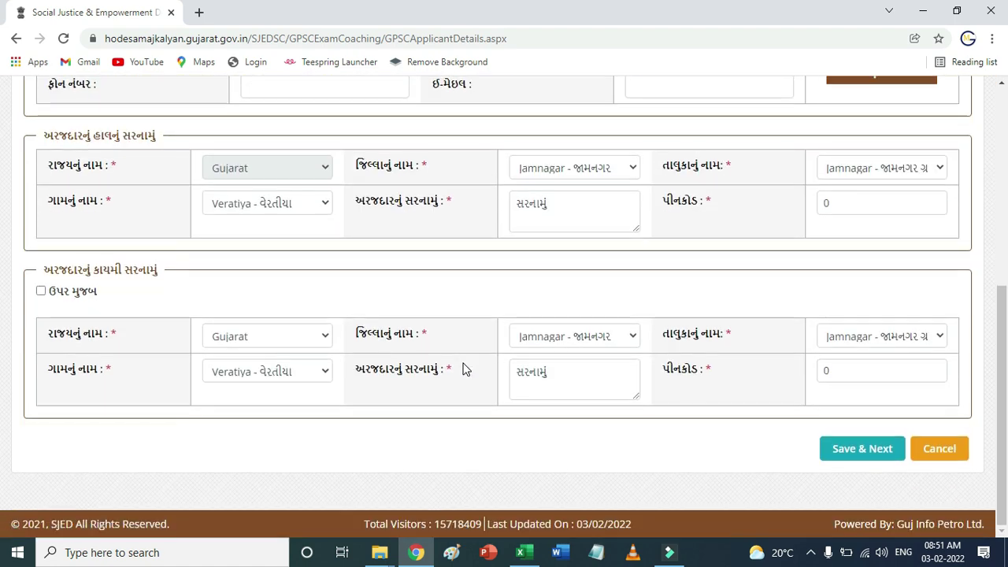
scroll(465, 370, up, 6)
scroll(464, 370, up, 1)
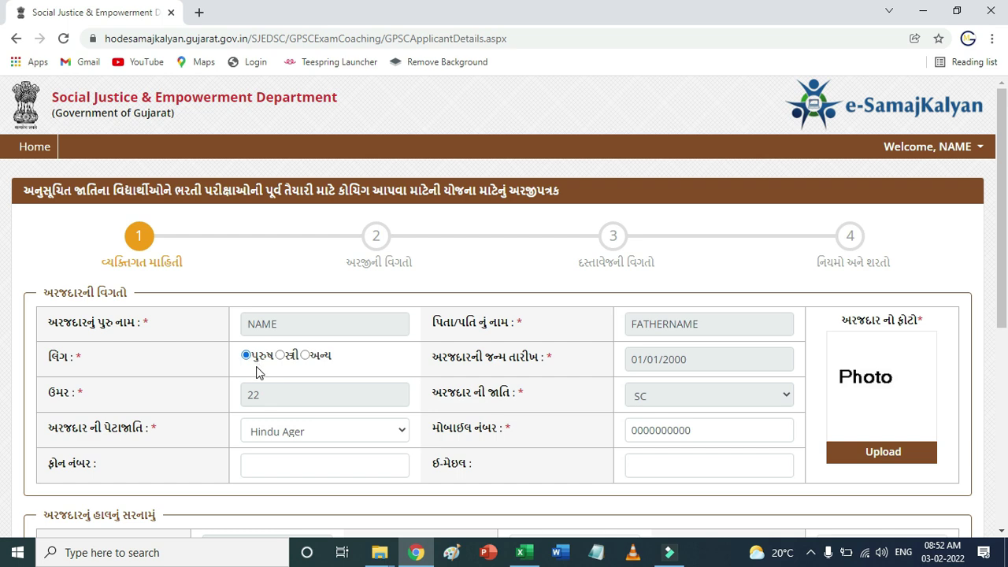
scroll(255, 394, down, 3)
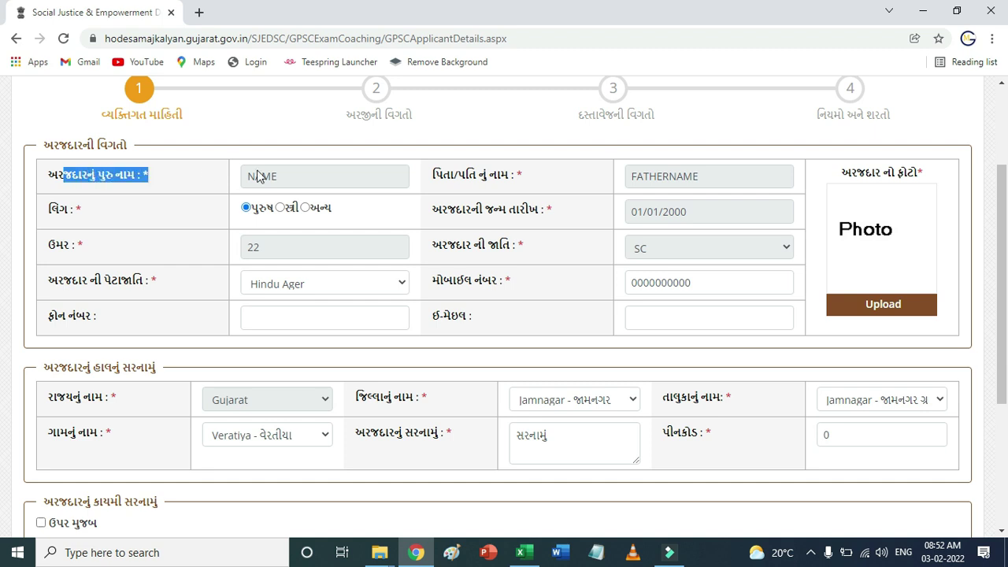
drag(255, 178, 295, 183)
drag(432, 175, 516, 175)
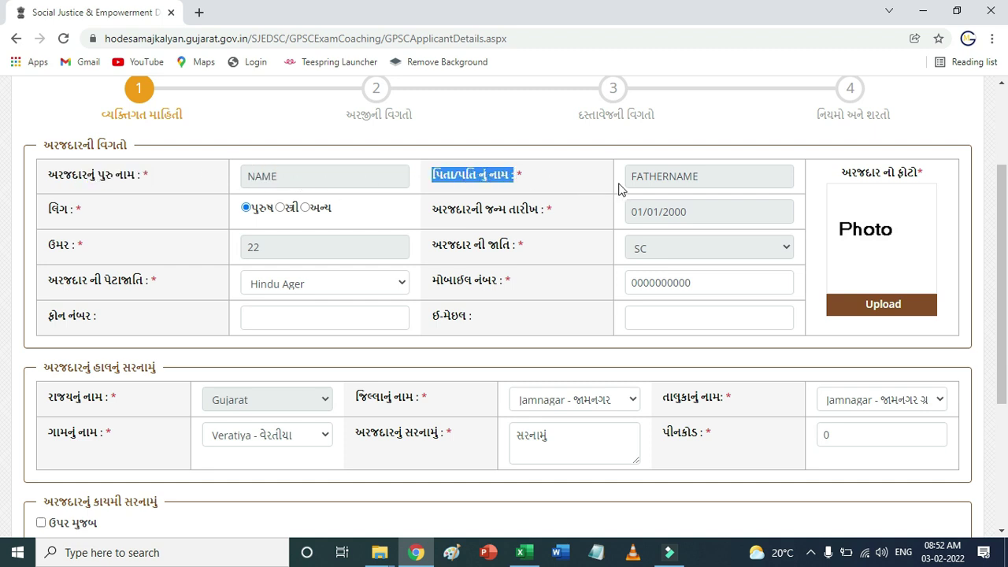
drag(632, 181, 703, 183)
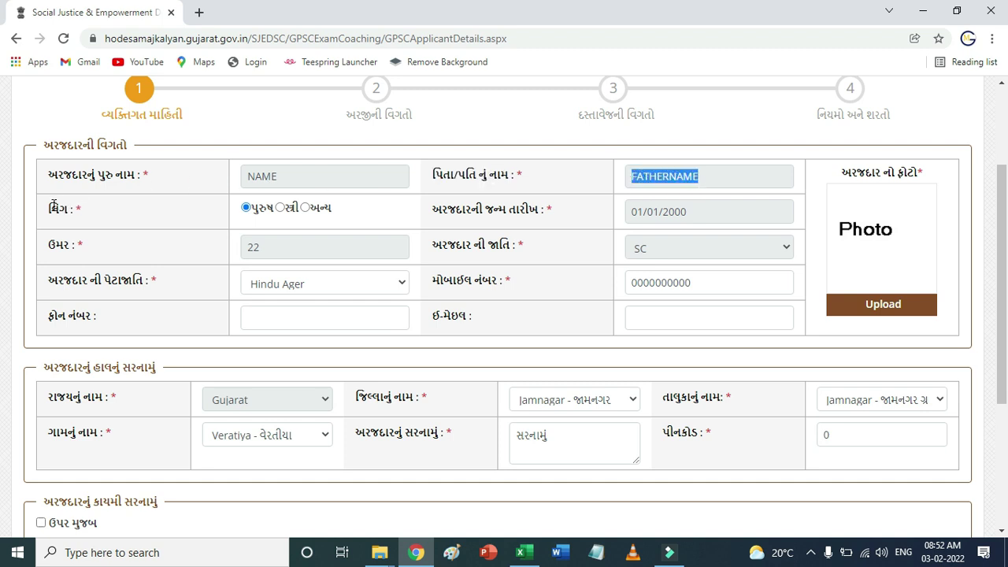
drag(49, 208, 106, 215)
drag(433, 210, 696, 219)
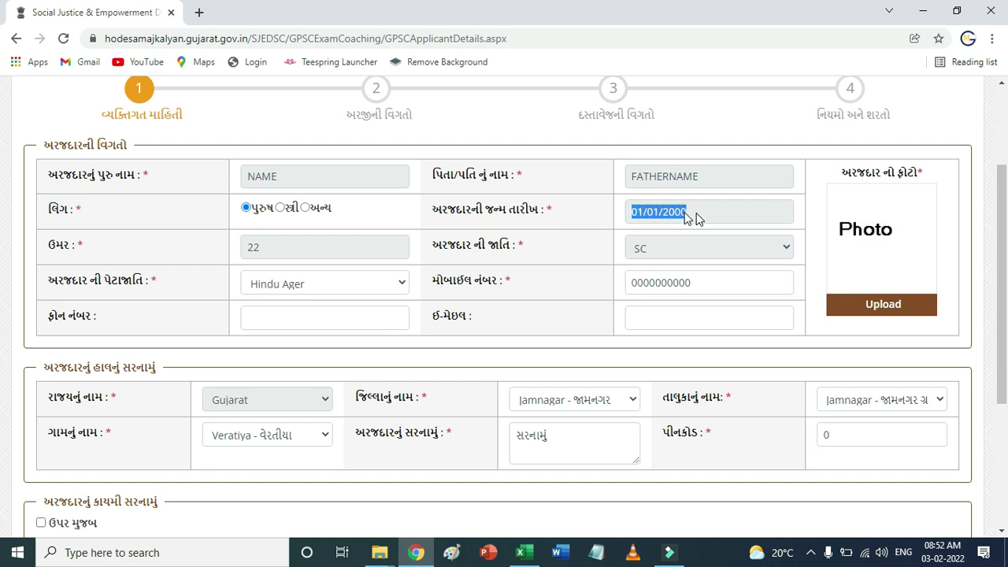
drag(304, 254, 261, 251)
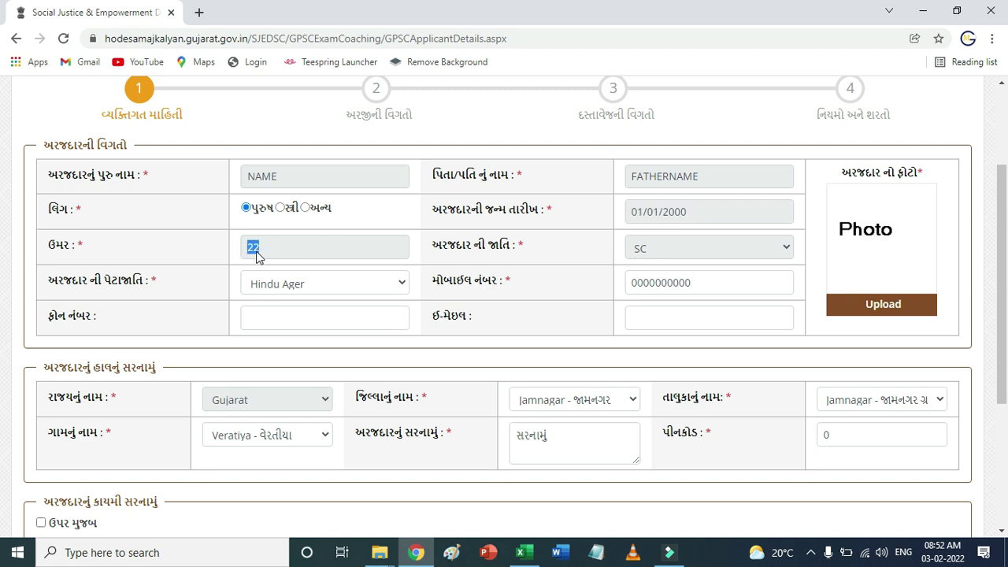
drag(432, 244, 513, 246)
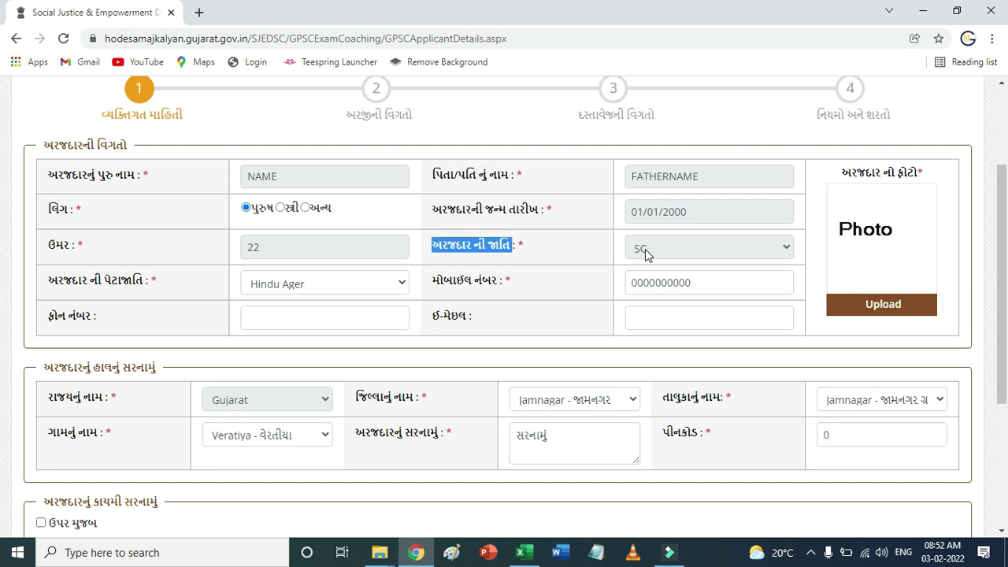
Step: Check the applicant's sub-caste, mobile number, phone number and e-mail fields
click(289, 288)
scroll(305, 189, down, 5)
scroll(313, 191, up, 6)
click(593, 287)
drag(699, 281, 619, 282)
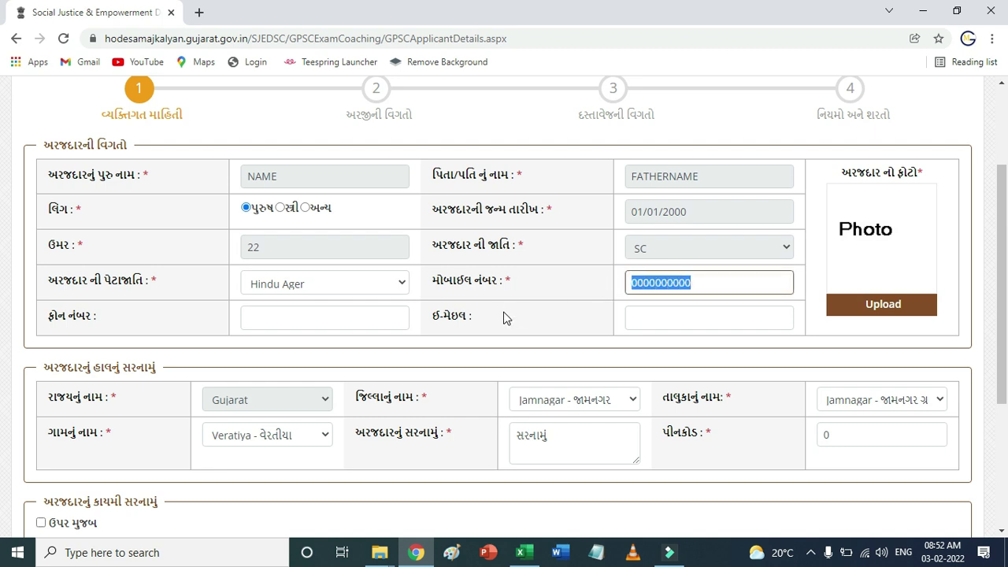
click(262, 315)
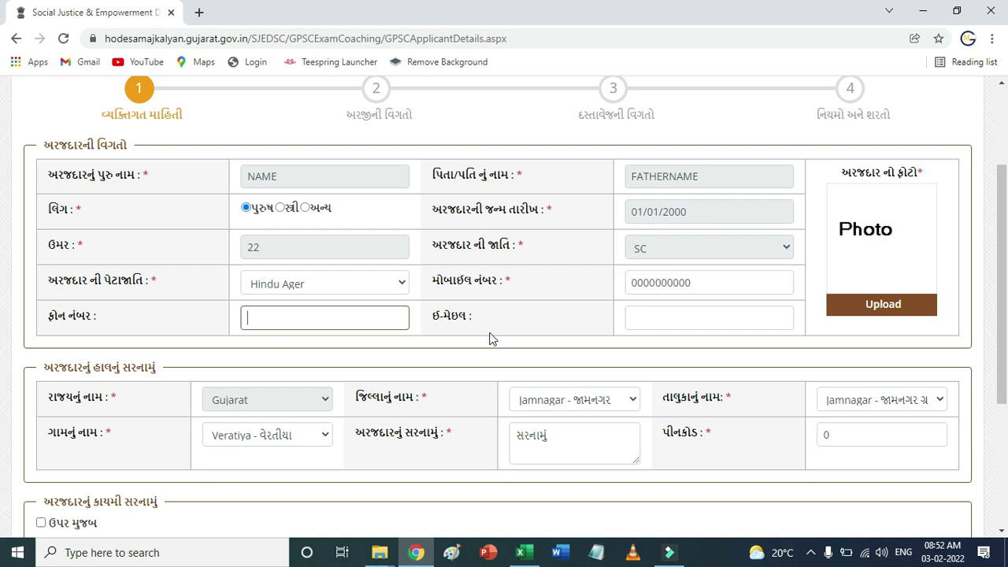
click(654, 314)
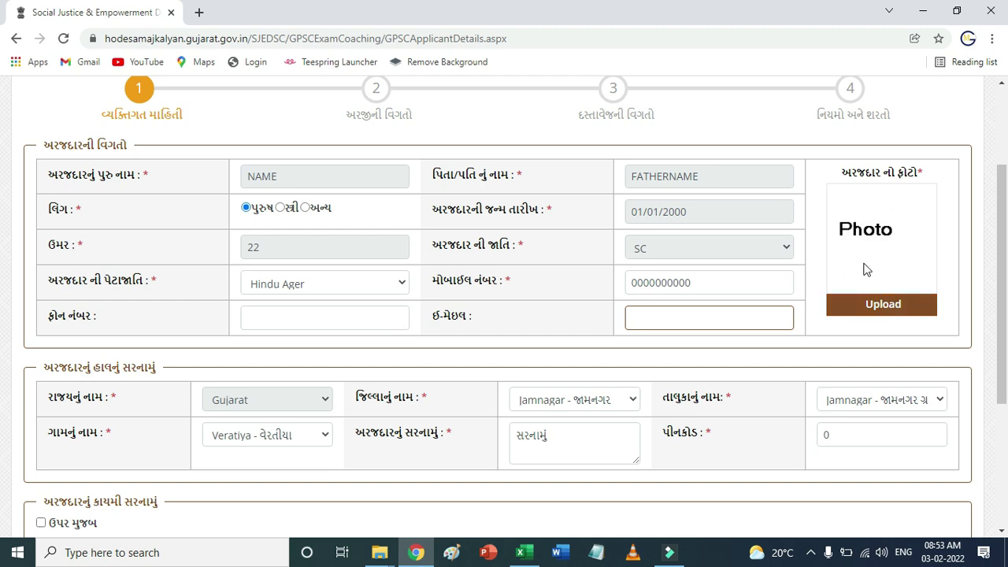
Step: Check the state, district, taluka, village, address and PIN code fields of the applicant's current address
scroll(735, 315, down, 3)
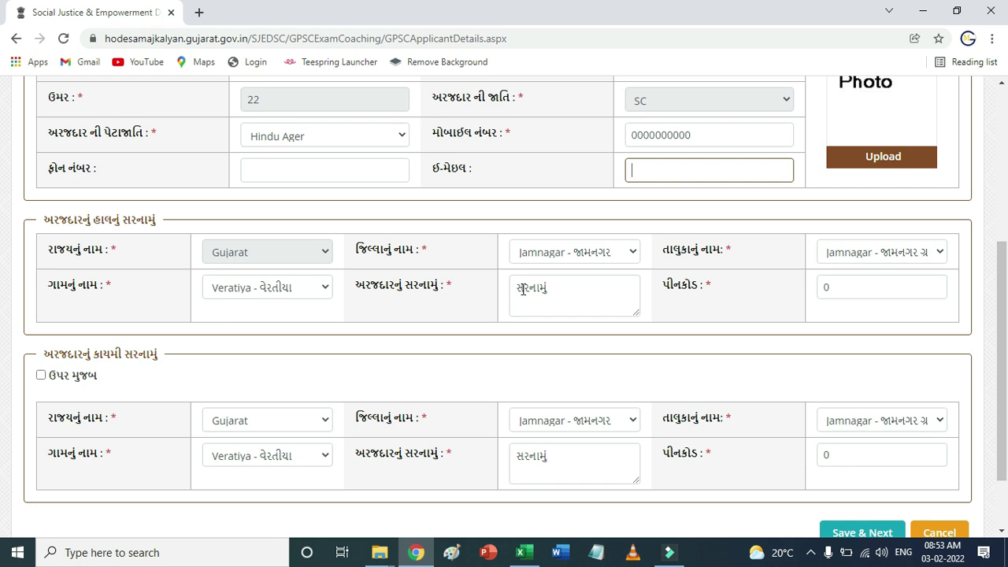
click(255, 246)
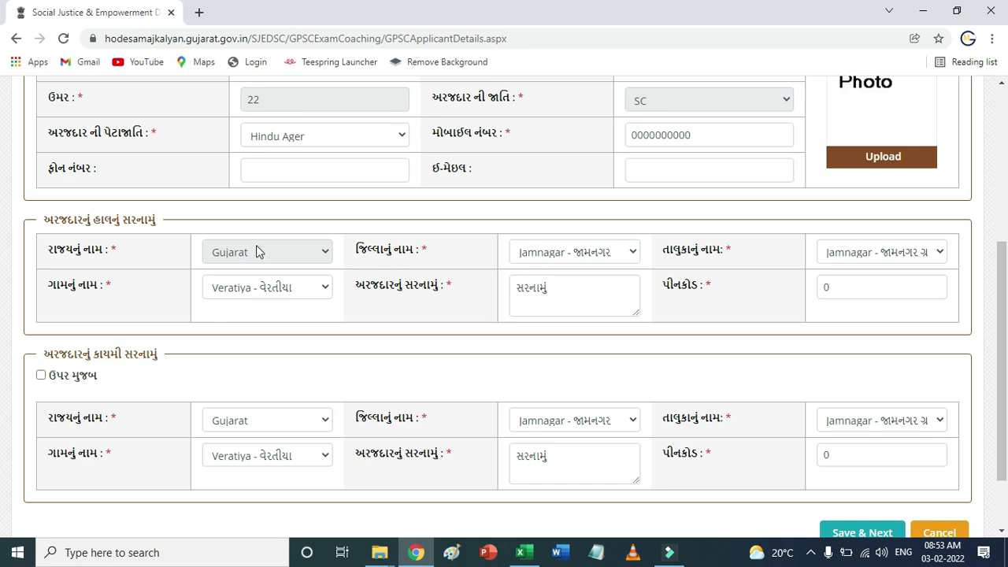
click(633, 258)
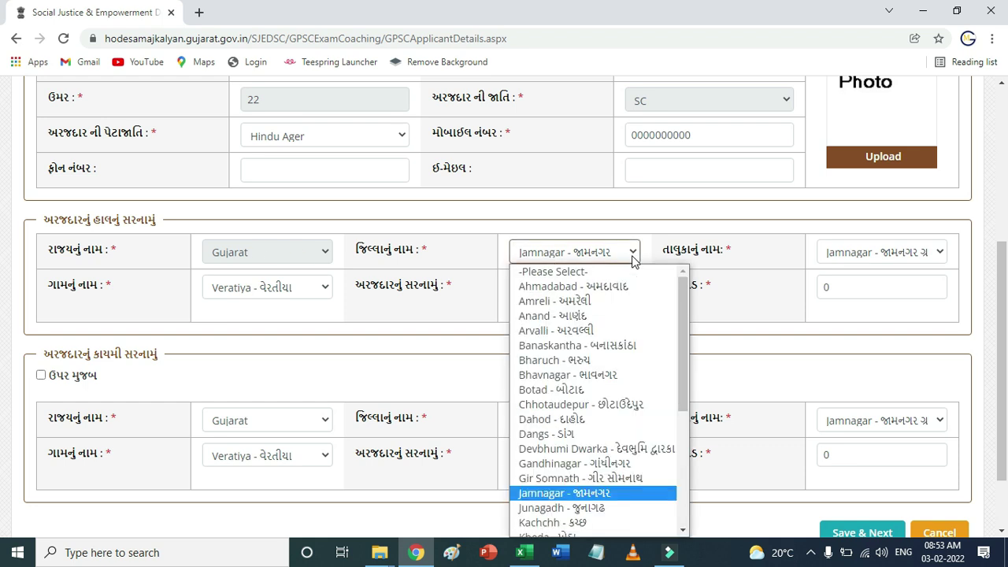
click(633, 259)
click(887, 251)
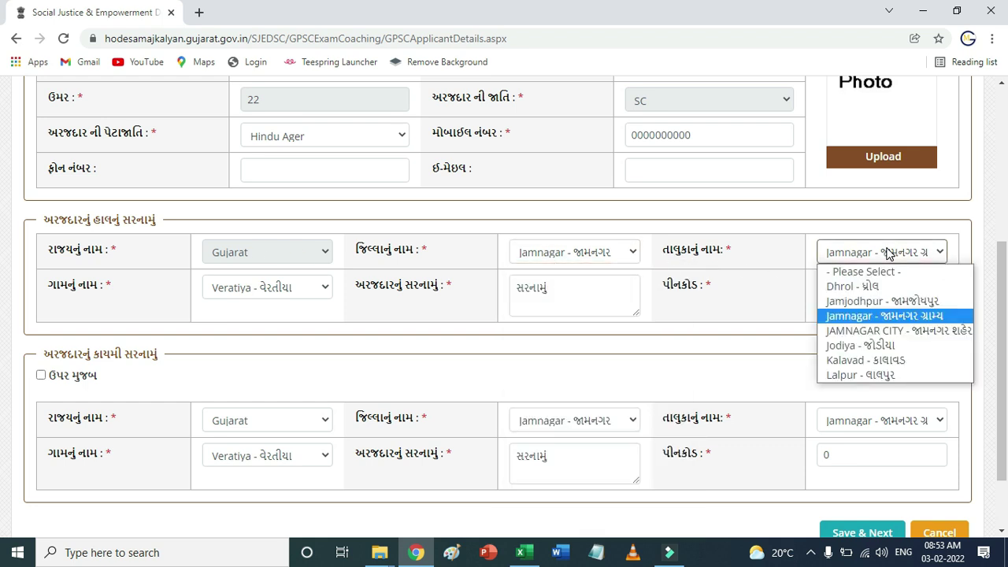
click(888, 252)
click(277, 292)
click(277, 291)
click(567, 281)
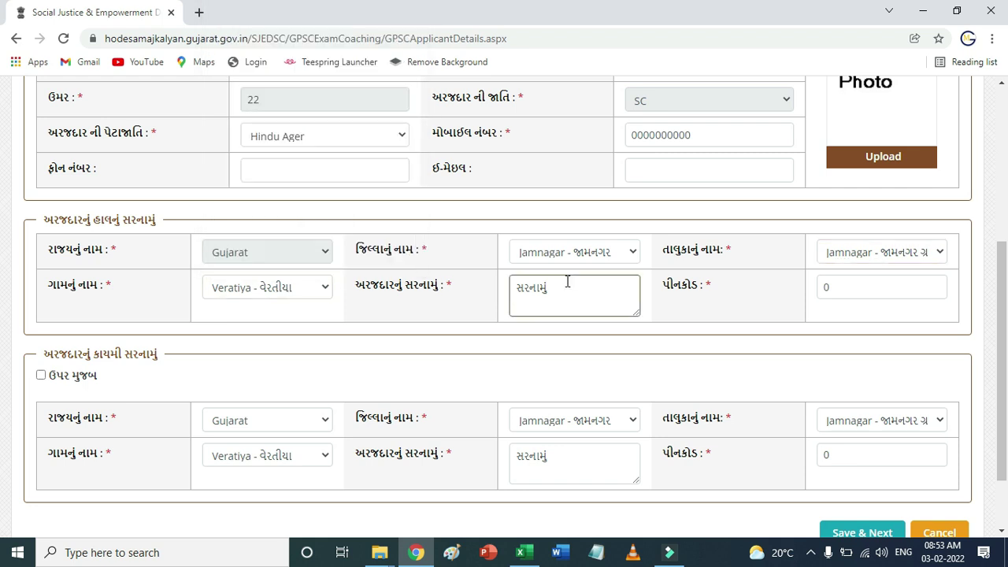
click(852, 291)
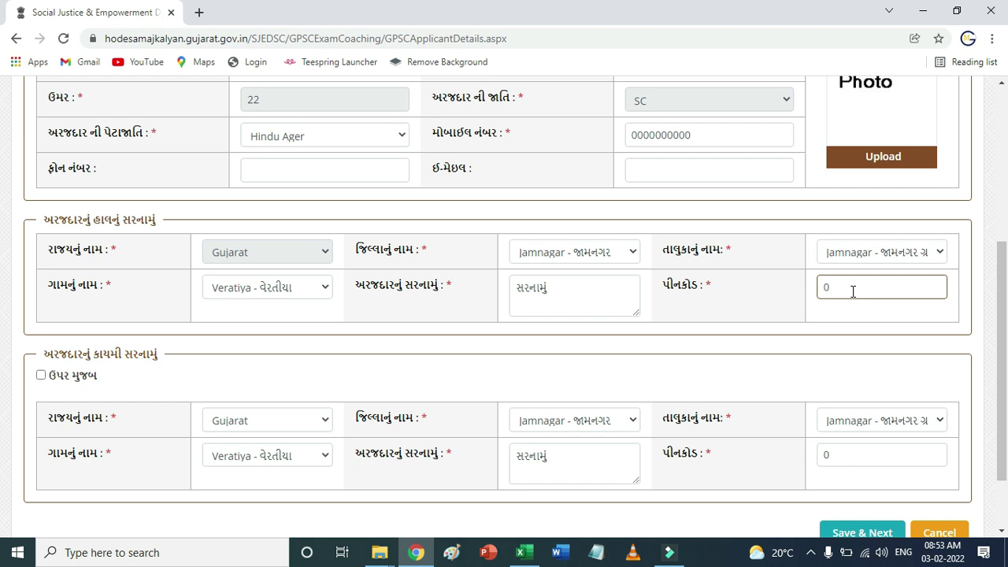
Step: Check the permanent address's state, district, taluka, village, address and PIN code, and save the personal details to reach the application details
scroll(565, 285, down, 2)
drag(92, 280, 160, 284)
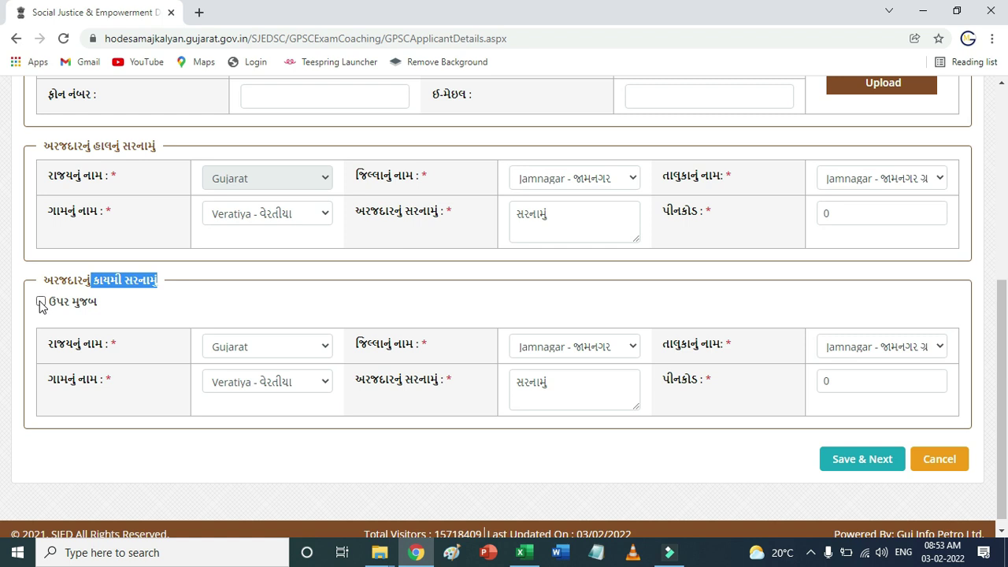
click(233, 345)
click(233, 346)
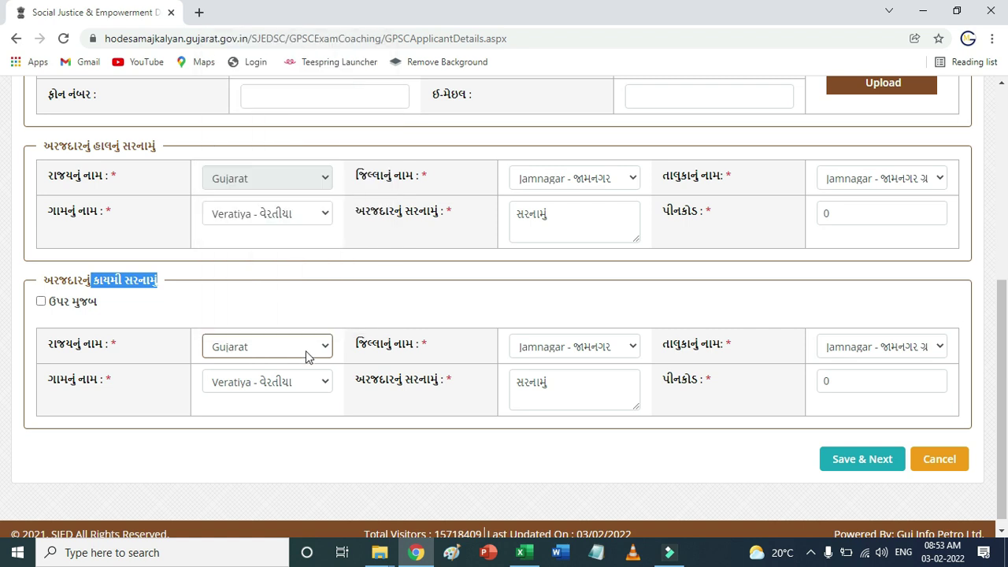
click(546, 352)
click(546, 353)
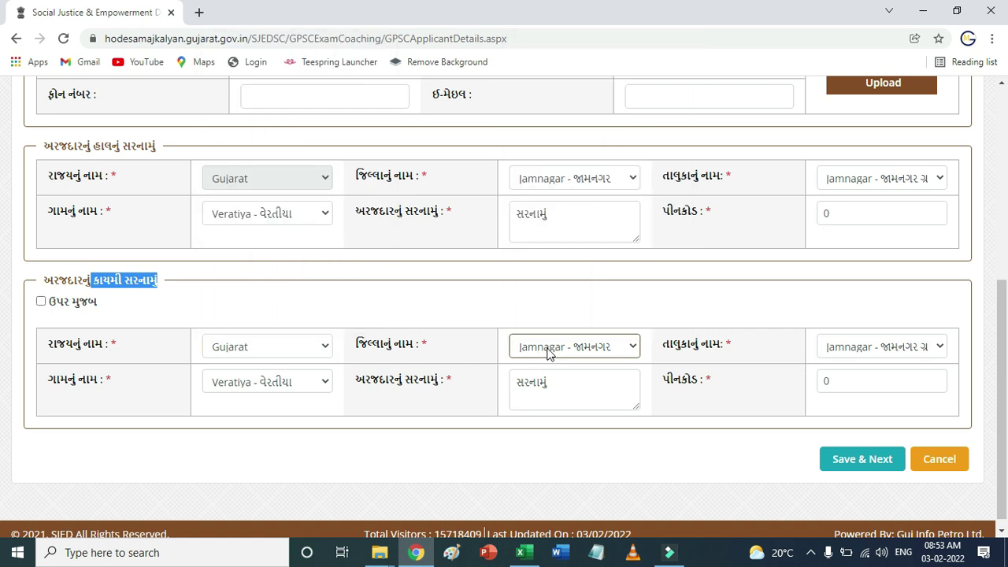
click(856, 352)
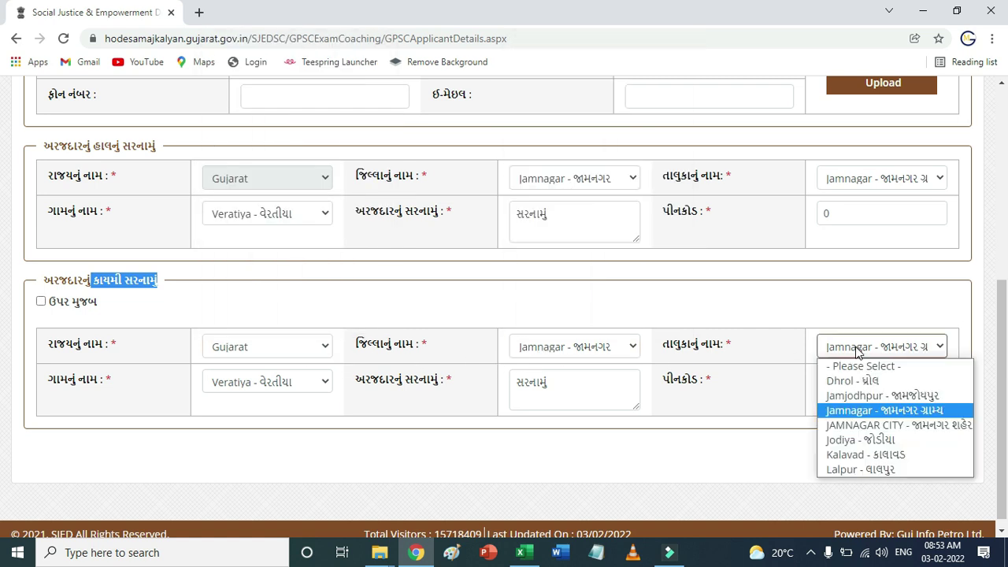
click(856, 352)
click(313, 391)
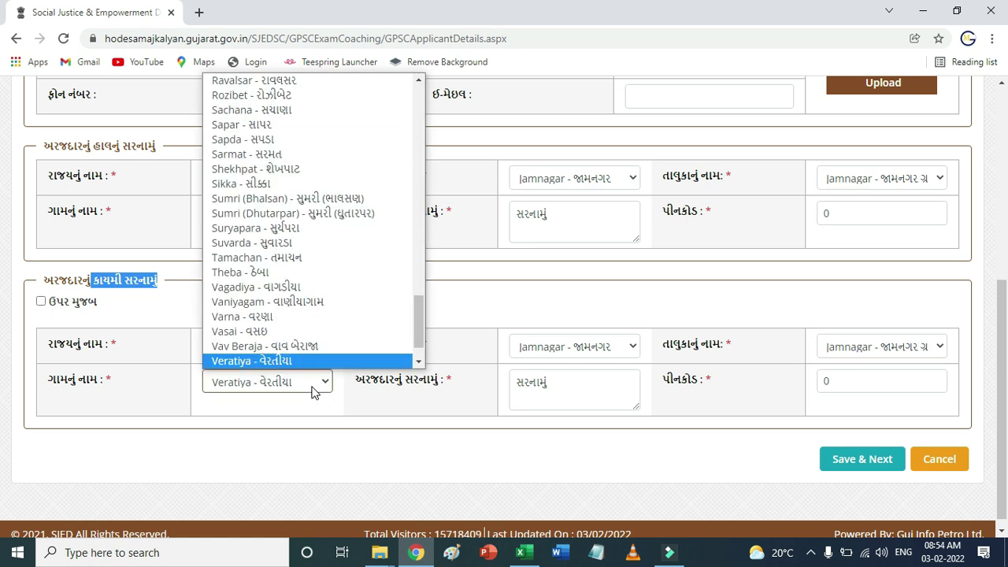
click(313, 391)
click(564, 381)
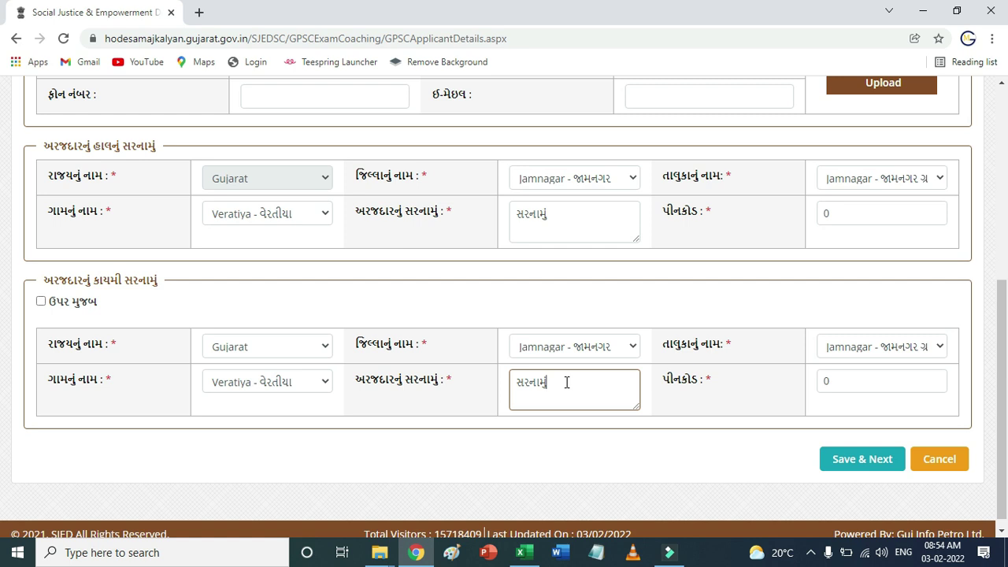
click(834, 384)
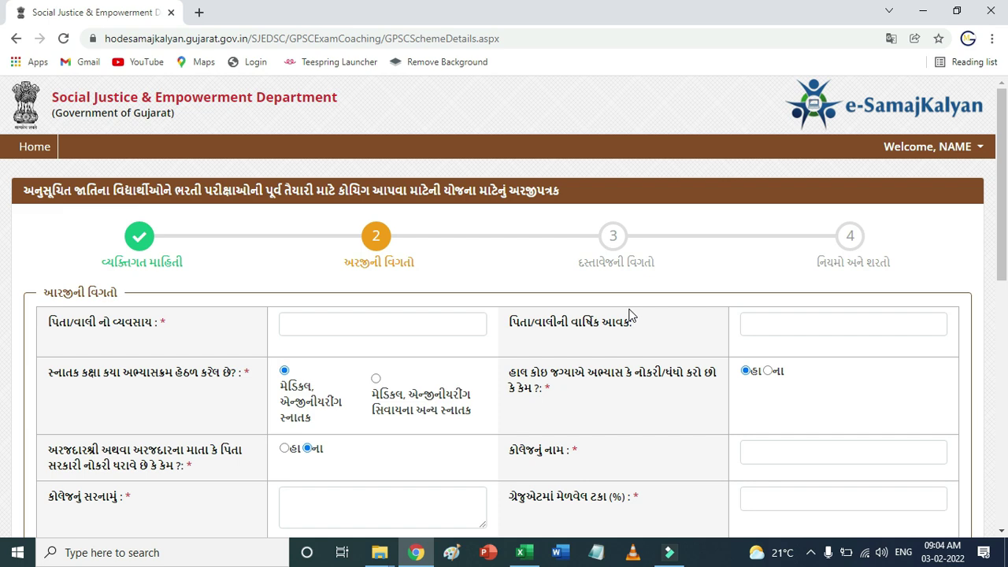
Step: Check the father's or guardian's occupation and annual income fields in the application details
scroll(622, 309, down, 2)
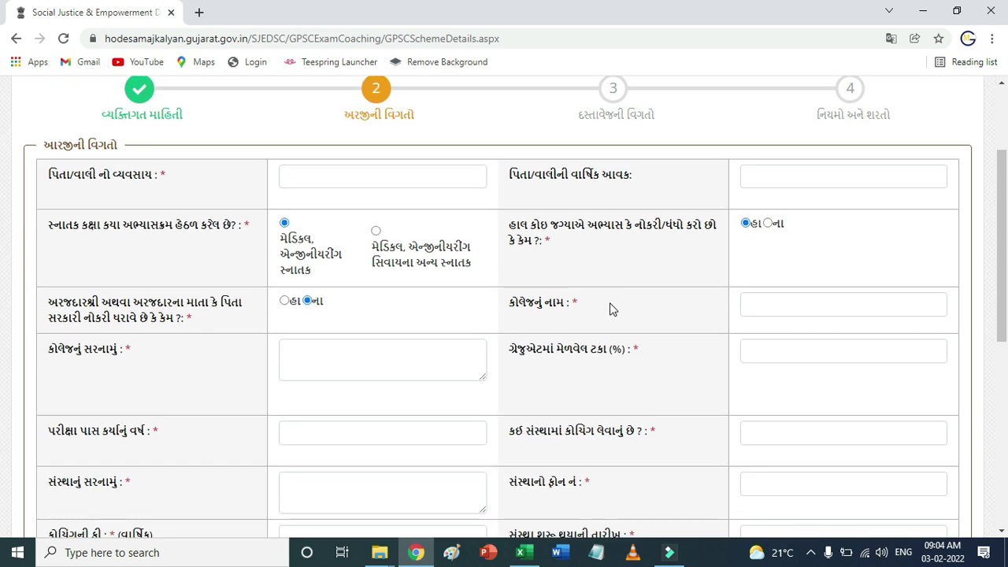
drag(49, 175, 157, 175)
click(319, 176)
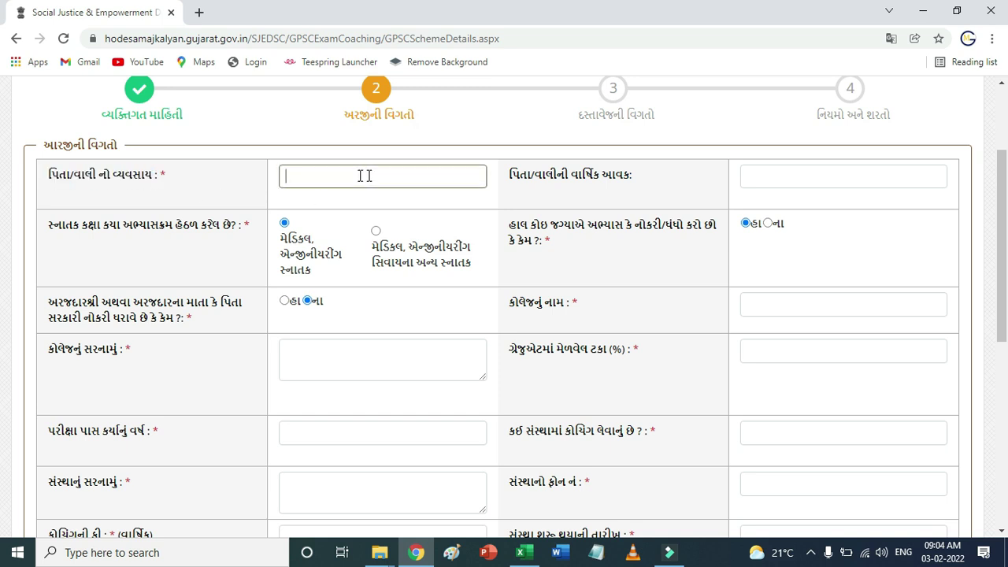
drag(508, 176, 624, 176)
click(774, 178)
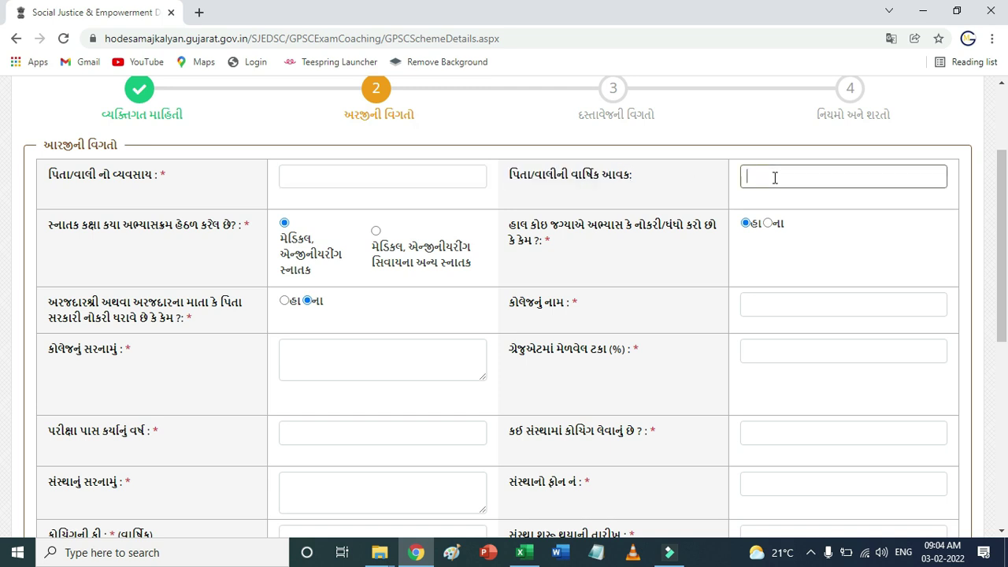
Step: Review the graduate course question and its options: medical or engineering graduate, and graduate of any other course
drag(49, 225, 198, 230)
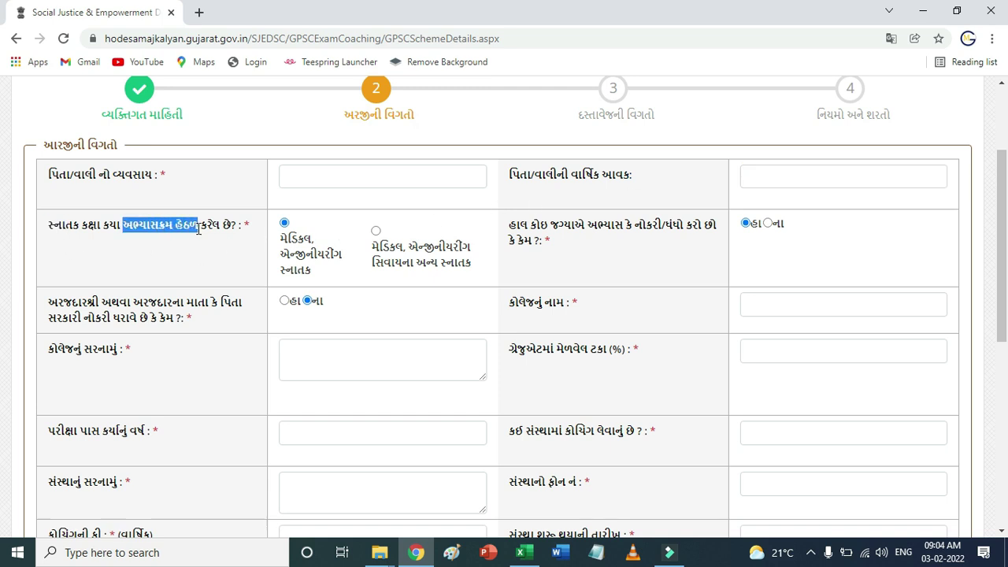
click(282, 241)
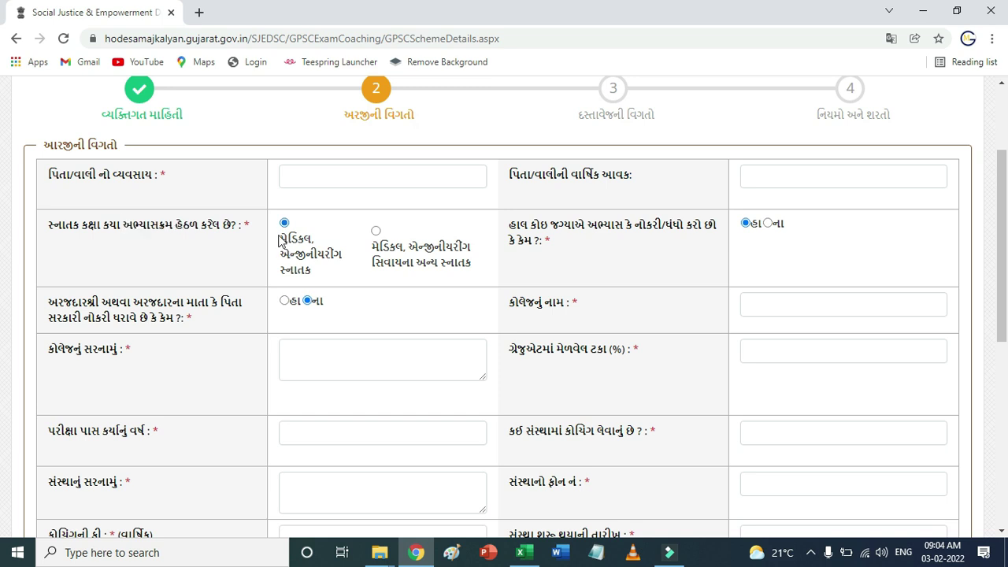
drag(309, 244, 415, 275)
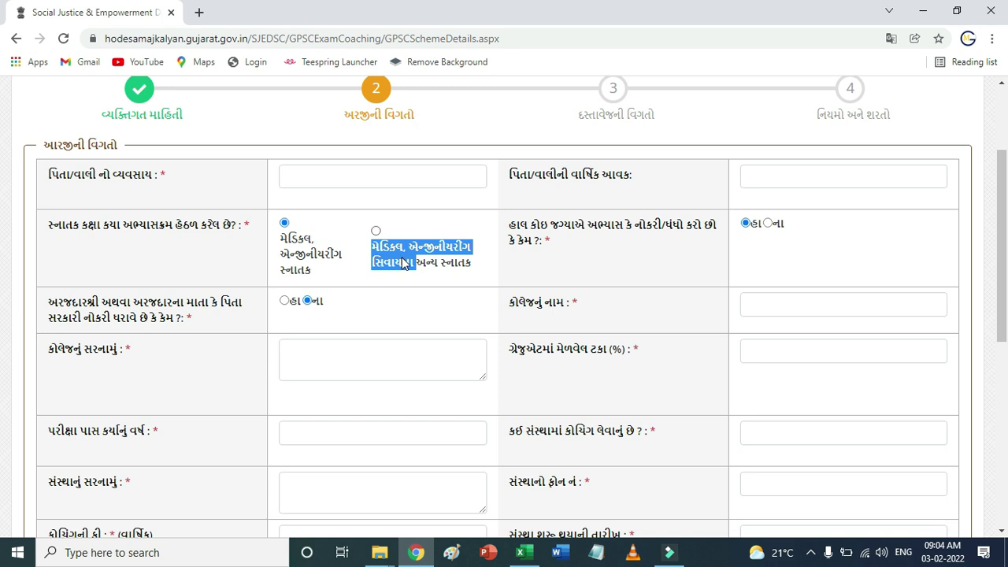
Step: Answer No to currently studying or working, and No to the applicant or parents holding a government job
drag(587, 225, 689, 225)
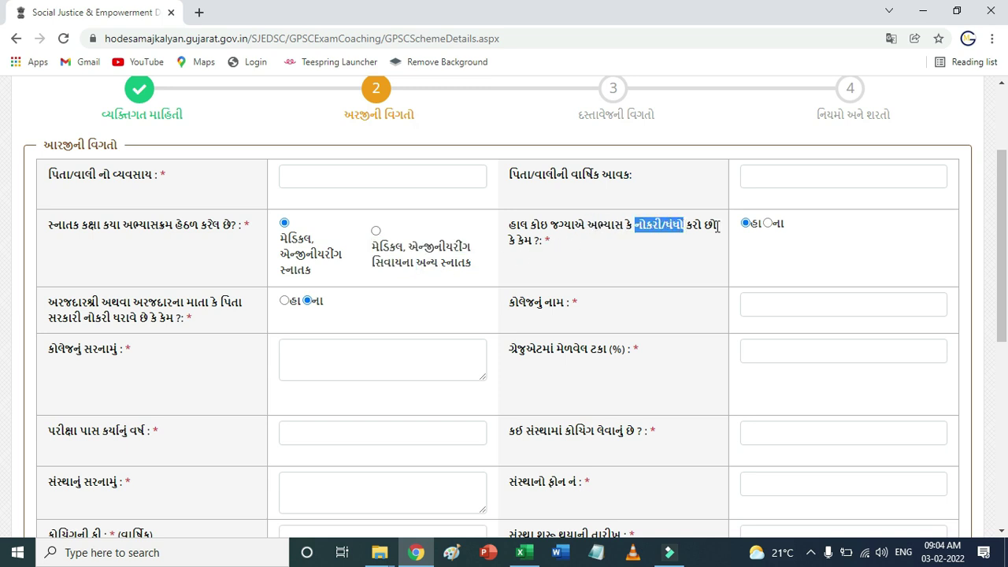
click(769, 225)
drag(150, 307, 242, 317)
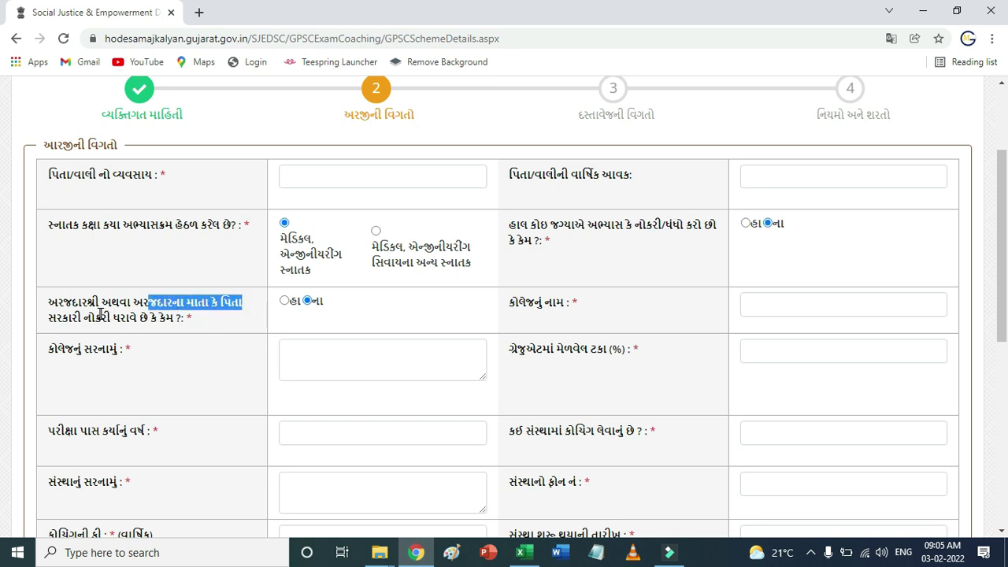
drag(93, 318, 162, 318)
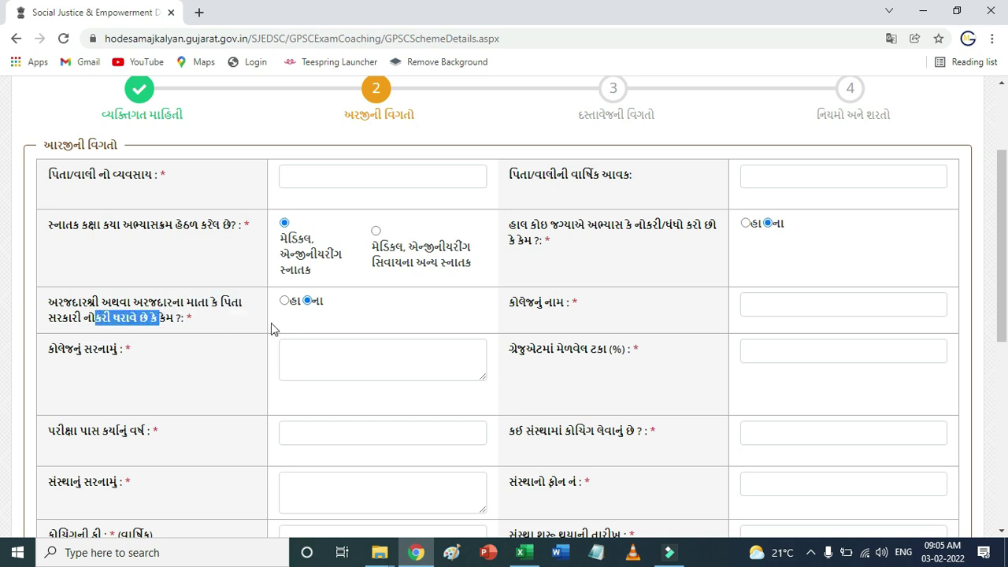
click(284, 301)
click(308, 300)
Step: Check the college name, college address, graduation percentage and exam passing year fields
click(763, 306)
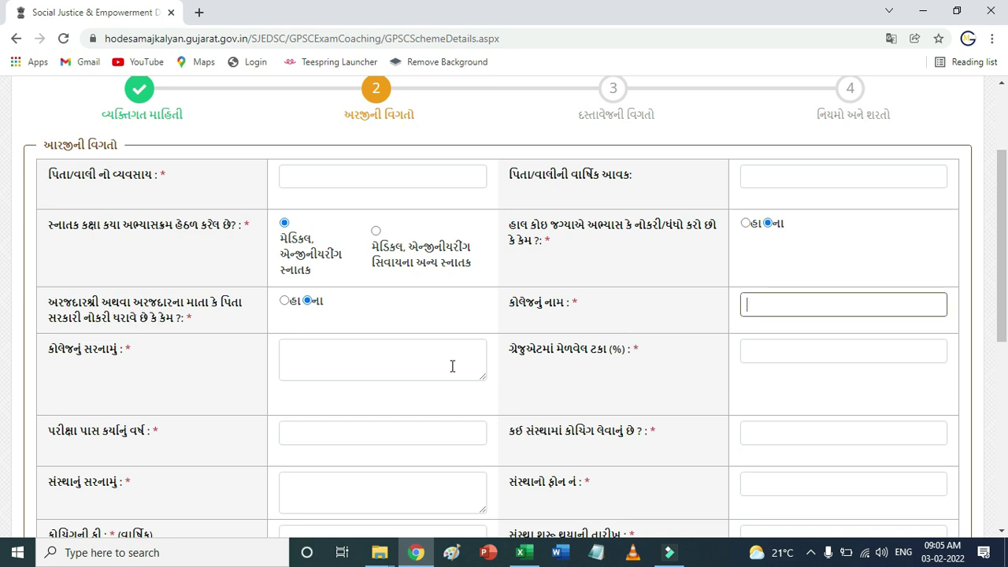
click(344, 357)
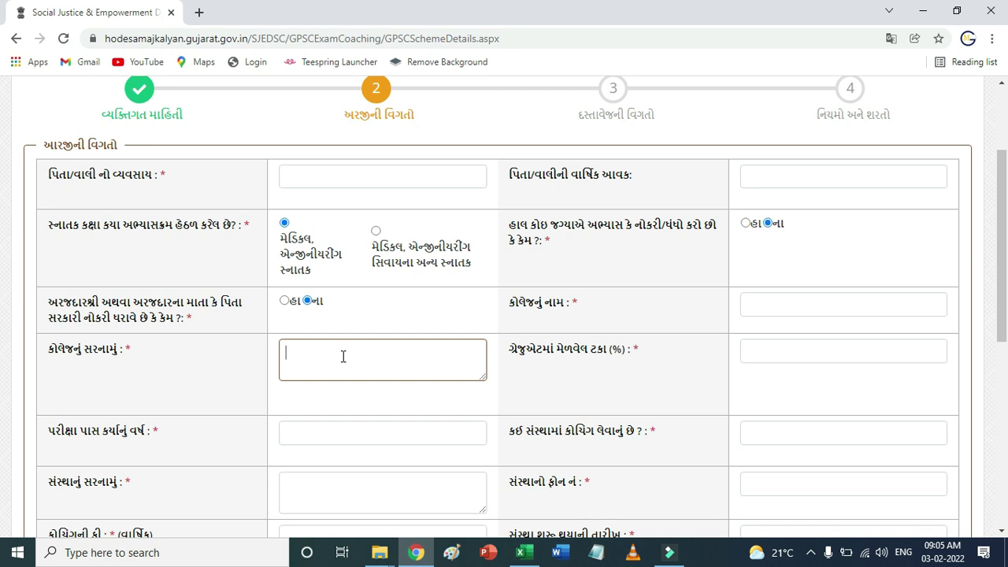
click(754, 352)
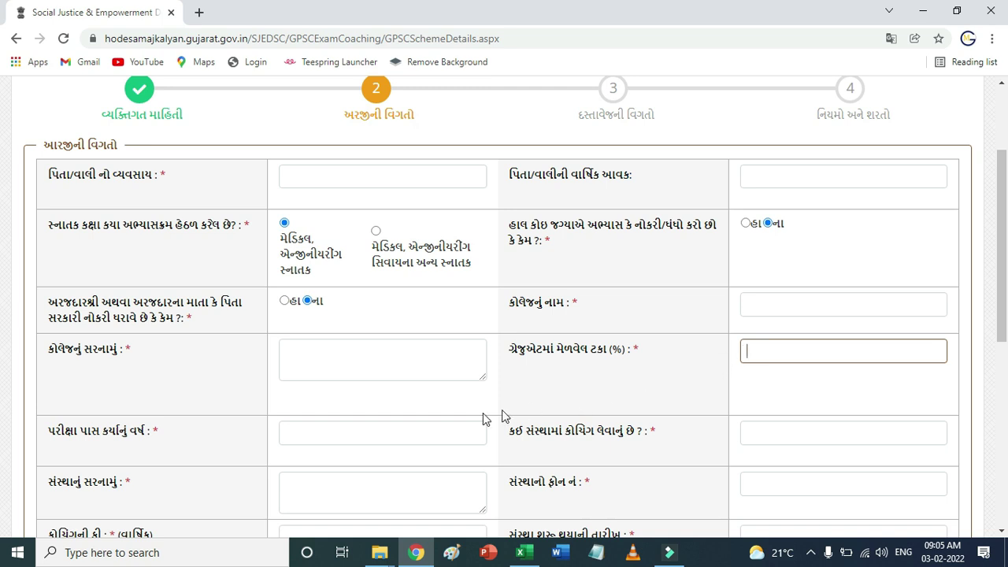
click(362, 431)
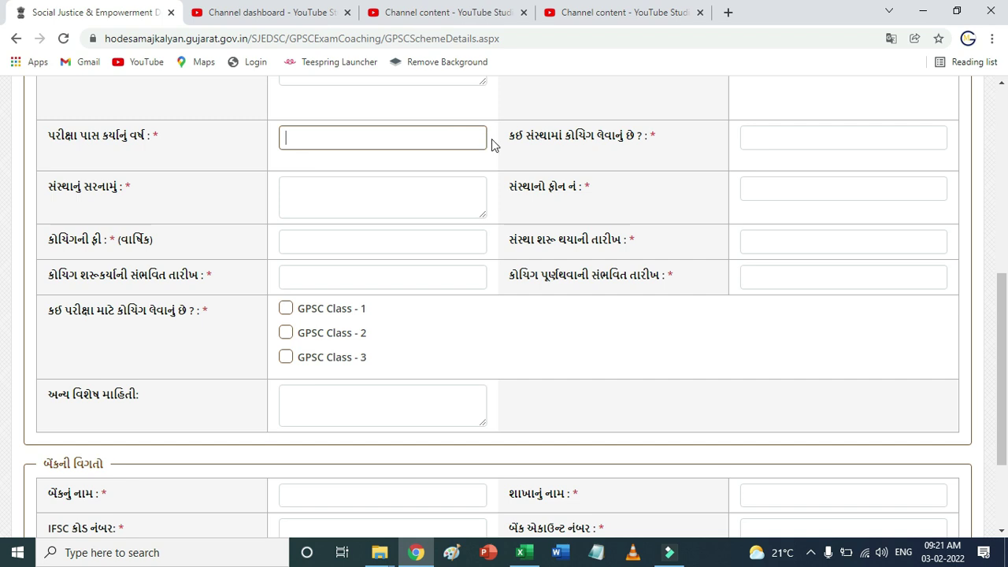
Step: Check the coaching institute's name, address and phone number fields and the annual coaching fee field
drag(502, 136, 632, 135)
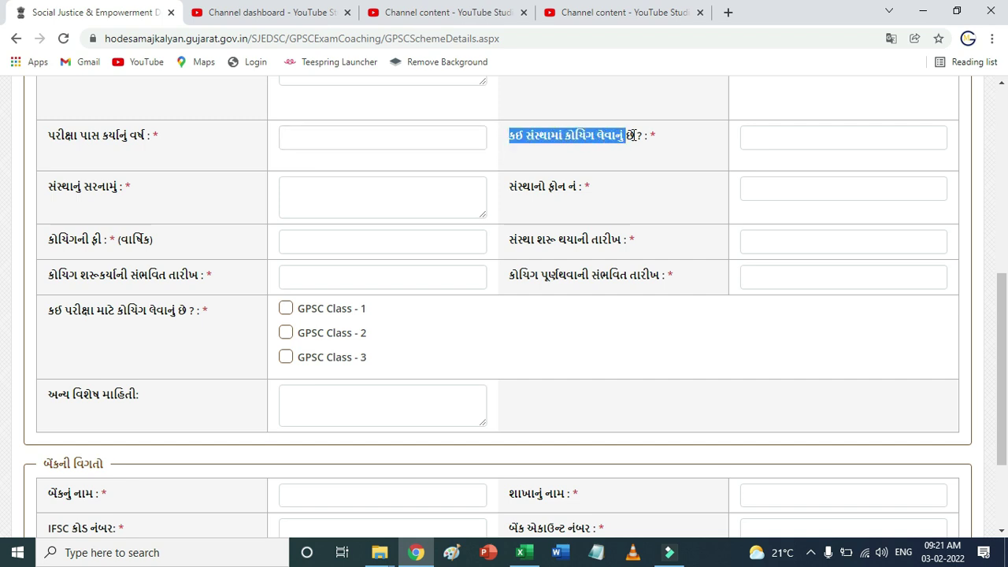
click(795, 137)
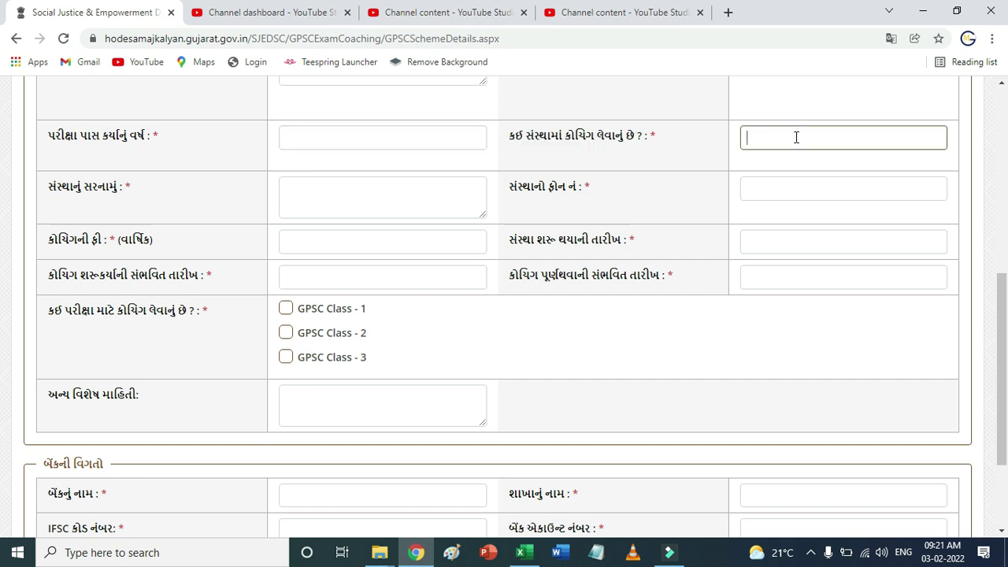
click(365, 197)
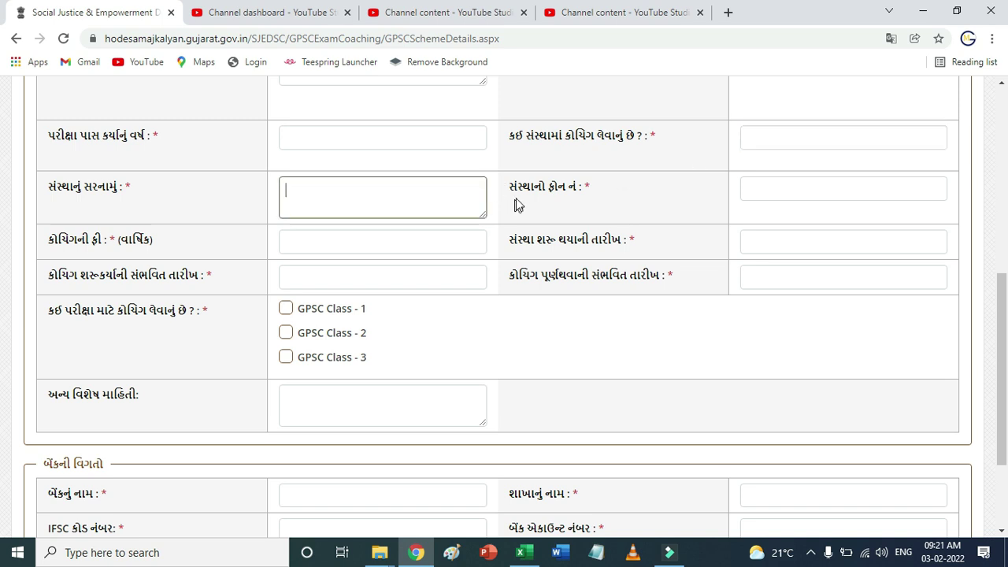
drag(518, 189, 570, 189)
click(770, 185)
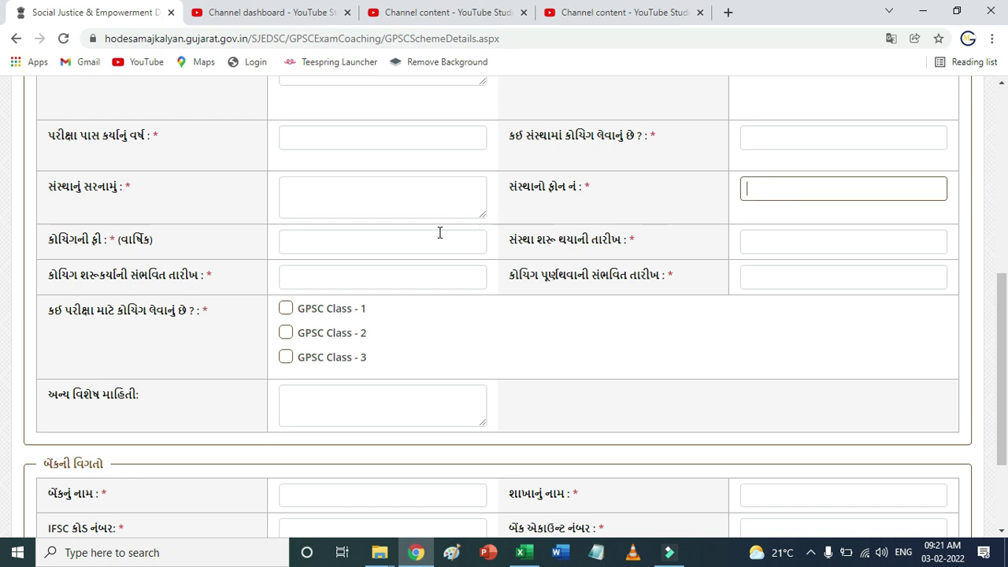
click(300, 243)
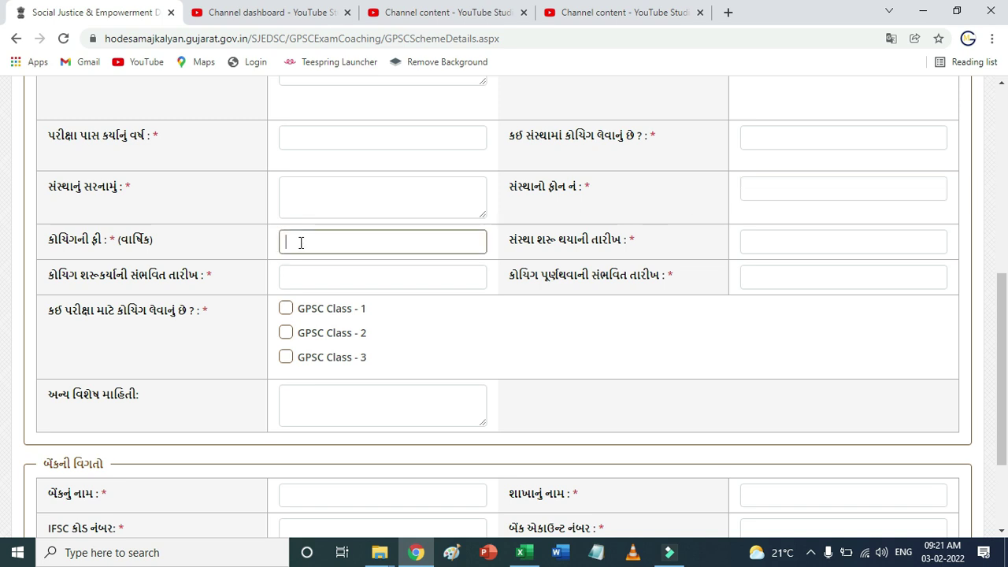
Step: Set the institute's start date and the expected coaching start and completion dates to 03/02/2022
click(763, 244)
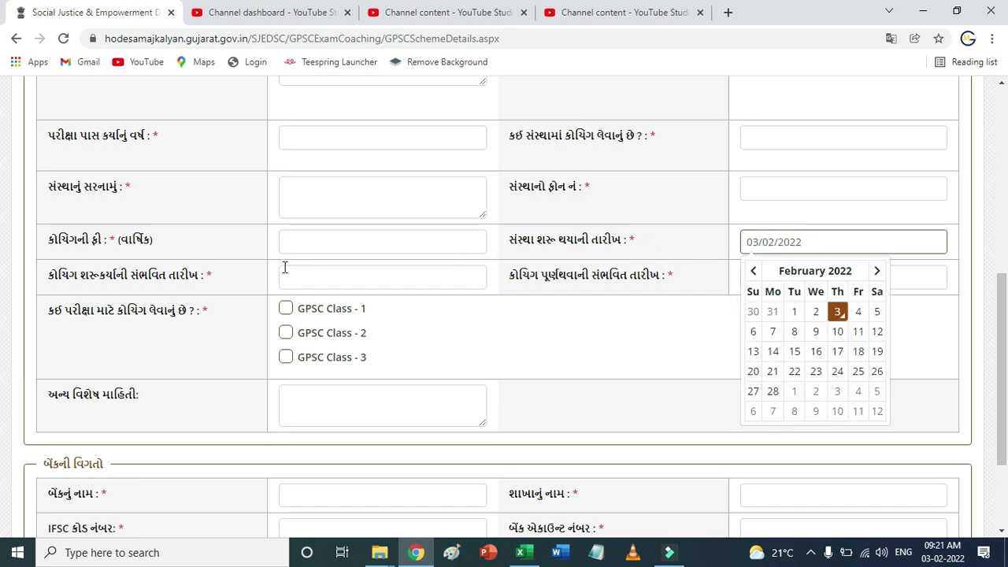
click(307, 276)
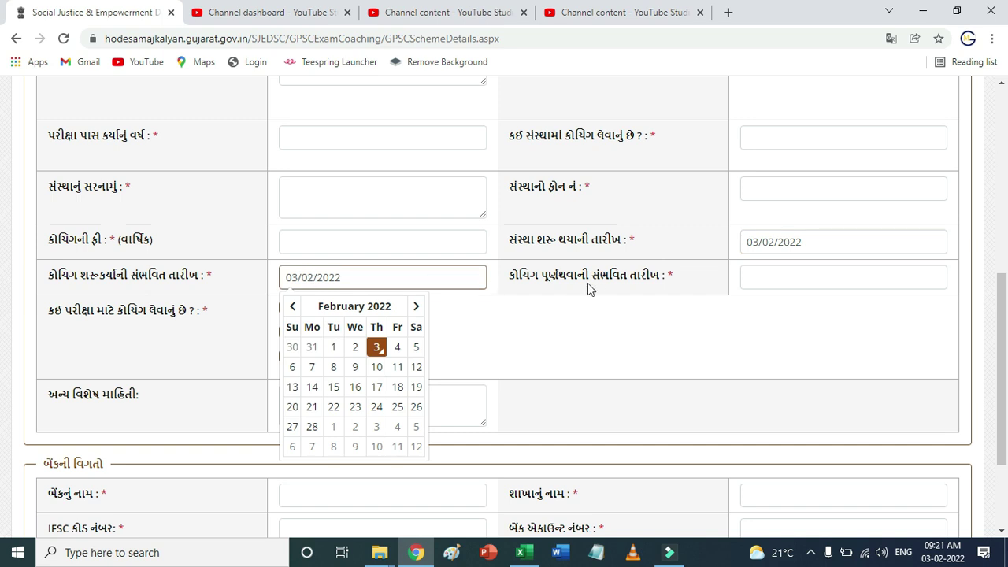
click(776, 274)
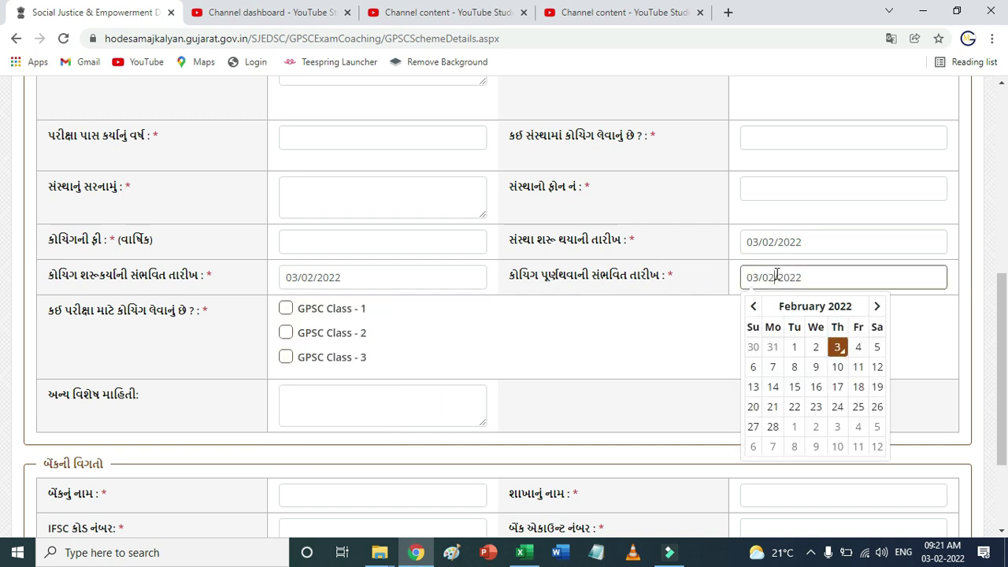
Step: Review the coaching exam choices, GPSC Class 1 to 3, and the other special information field
scroll(55, 169, down, 2)
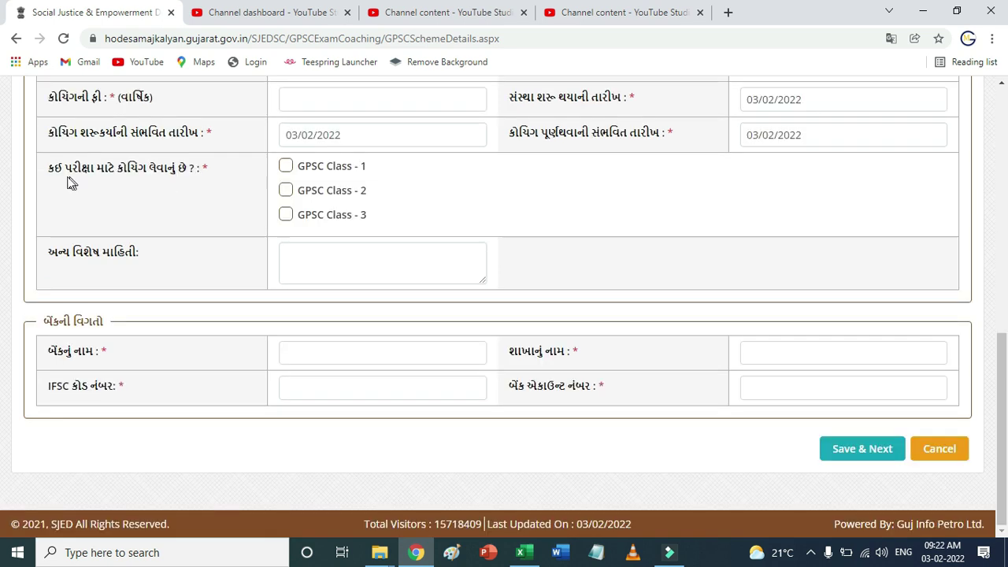
drag(52, 168, 194, 178)
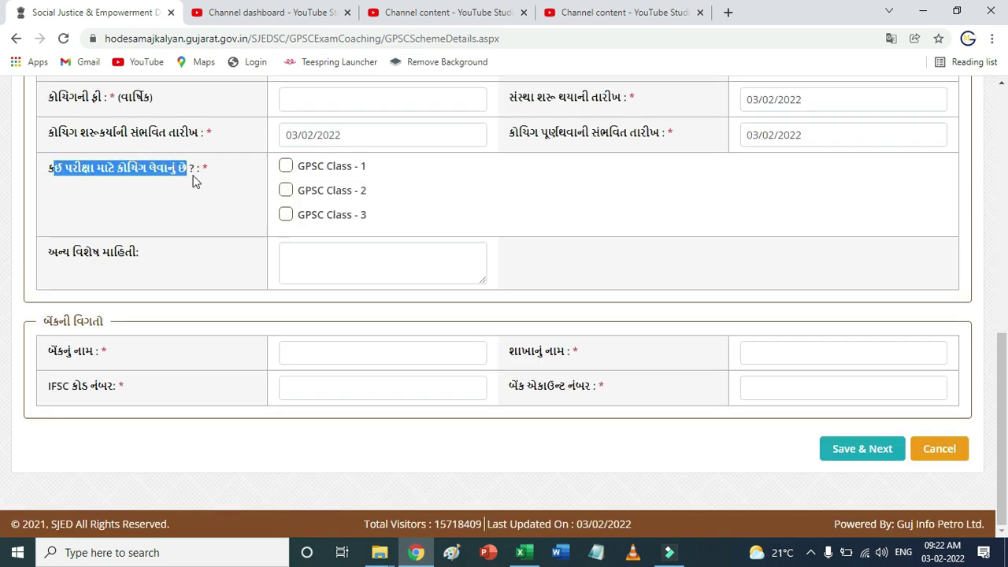
click(318, 258)
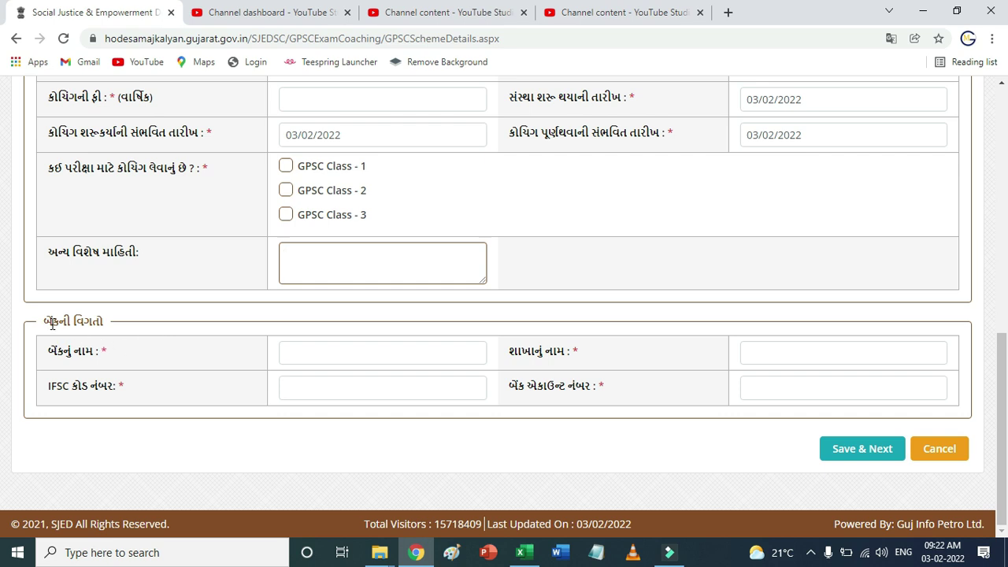
Step: Check the bank name, branch name, IFSC code and account number fields of the bank details
drag(53, 323, 93, 323)
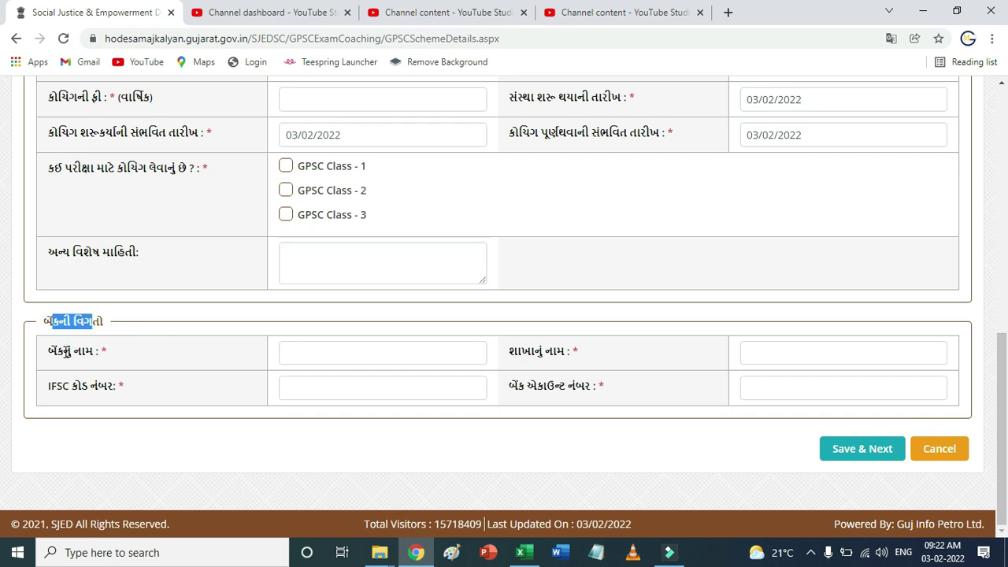
drag(56, 351, 93, 352)
click(312, 355)
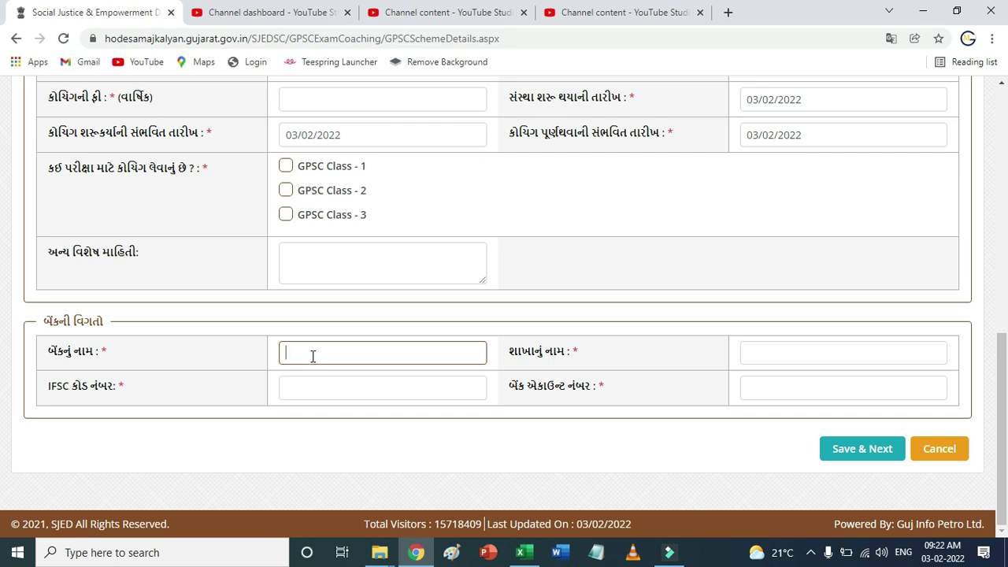
click(773, 353)
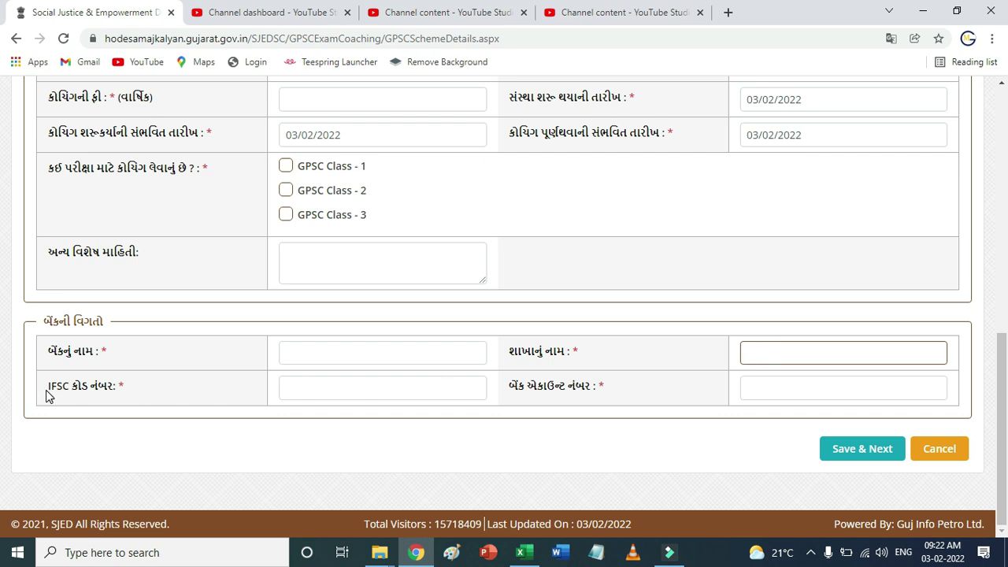
drag(47, 388, 84, 388)
click(299, 395)
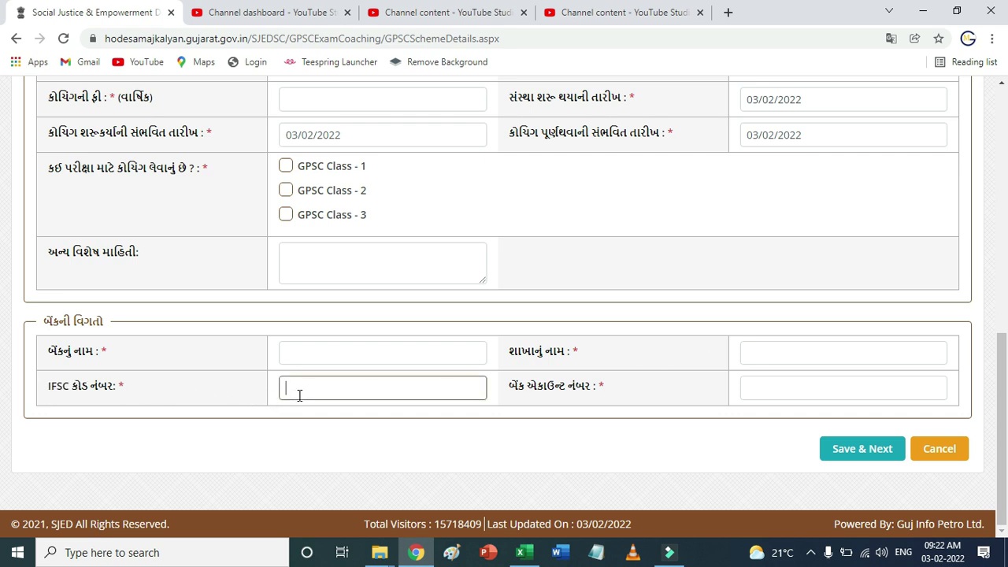
click(750, 388)
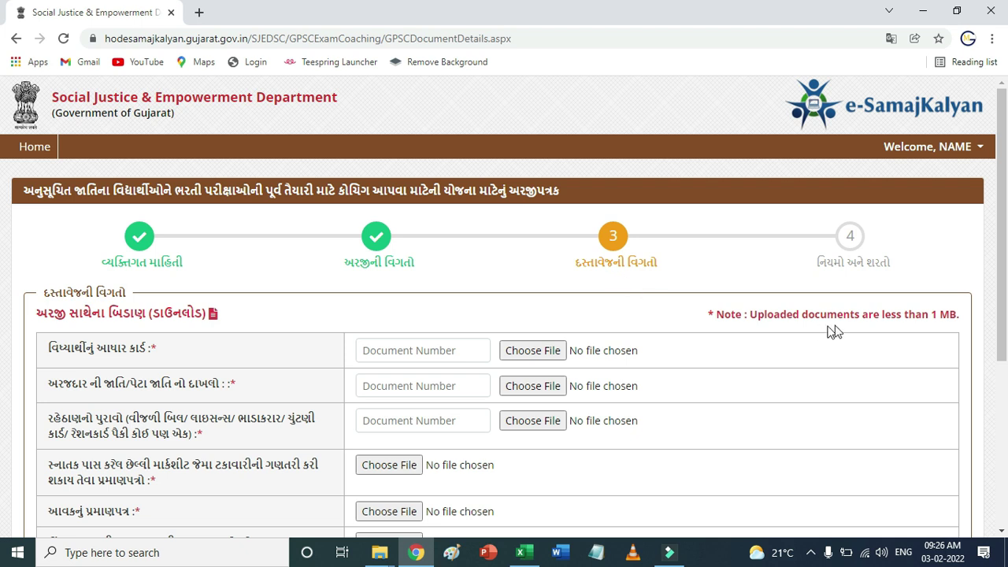
Step: Review the upload size limit and the document number and file fields for the student's Aadhaar card
drag(879, 314, 956, 313)
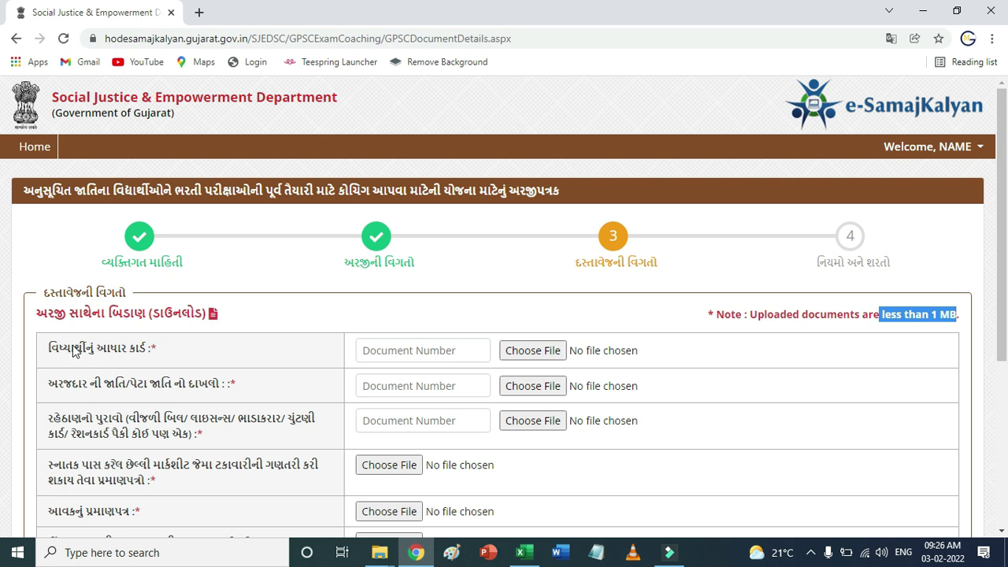
drag(74, 351, 192, 361)
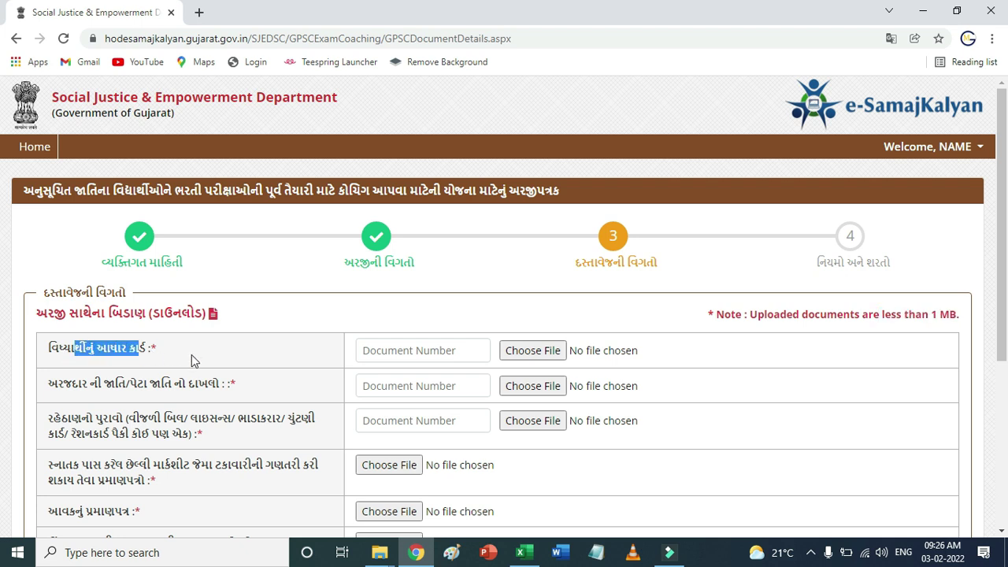
click(404, 352)
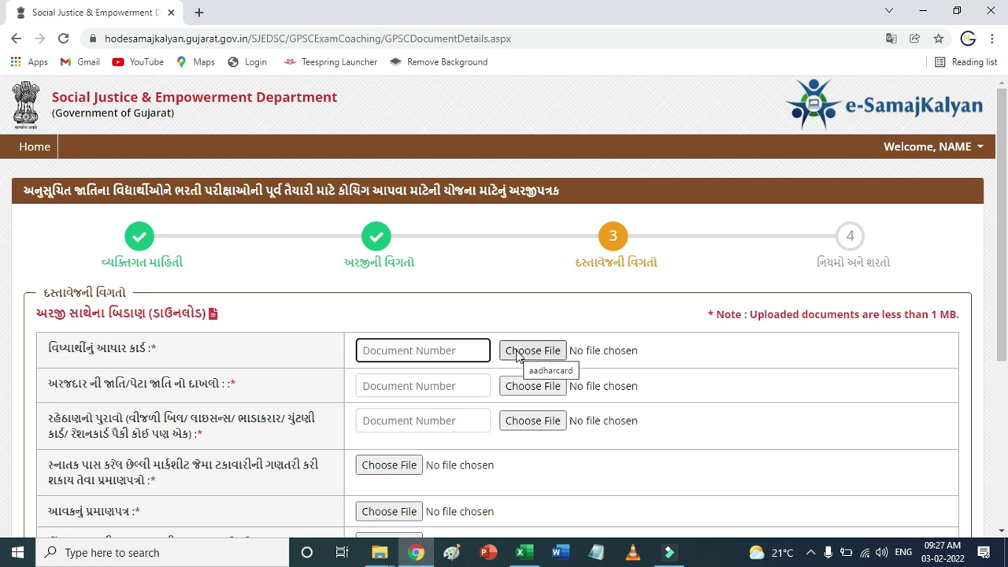
Step: Review the document number and file fields for the applicant's caste certificate and the accepted residence proofs
click(84, 387)
drag(85, 386, 187, 392)
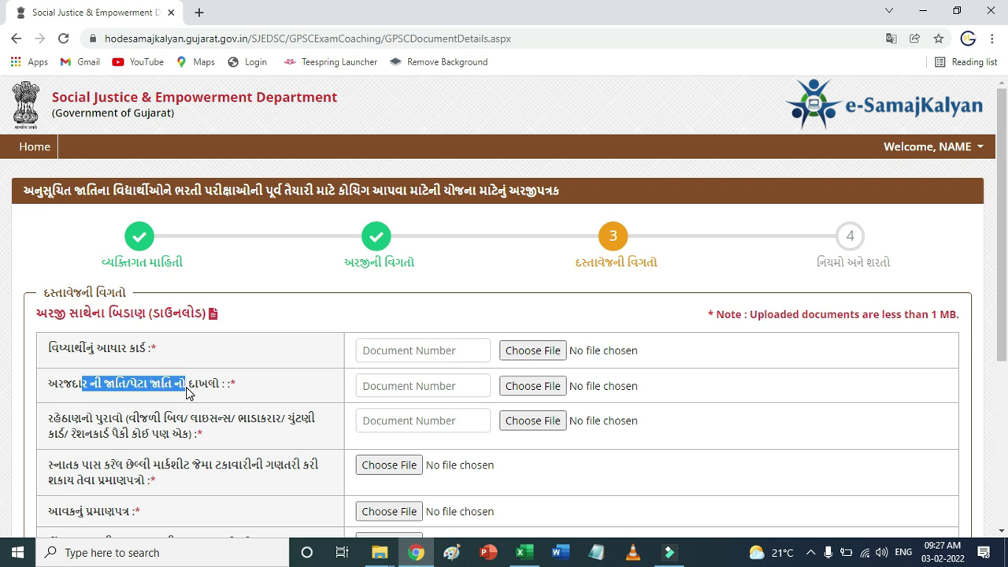
click(377, 385)
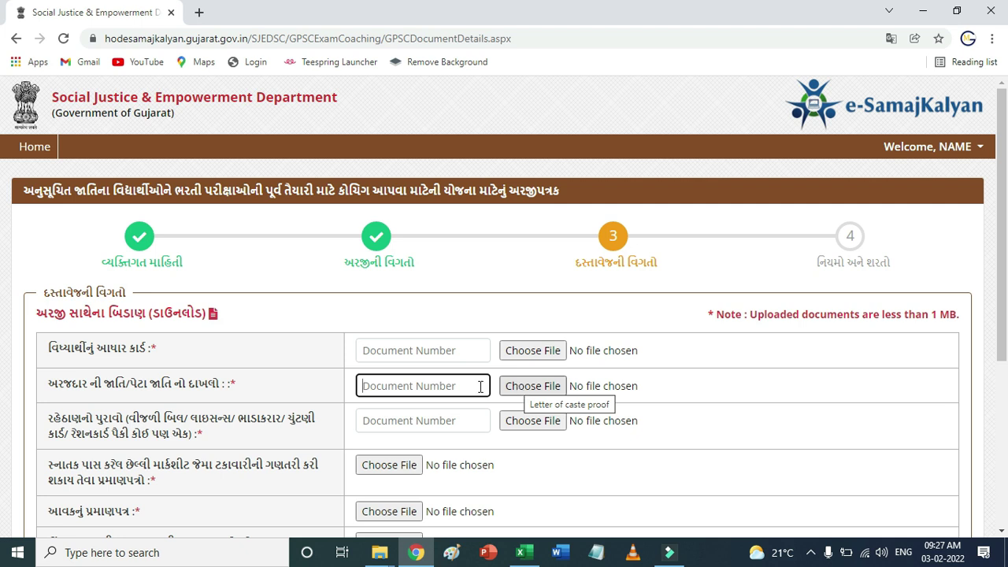
drag(48, 424, 311, 425)
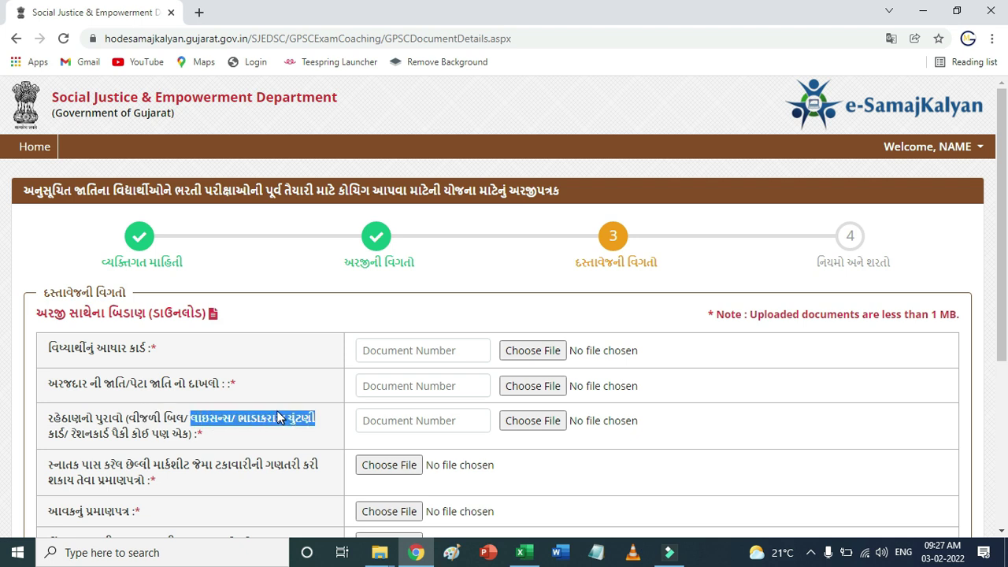
drag(48, 420, 124, 429)
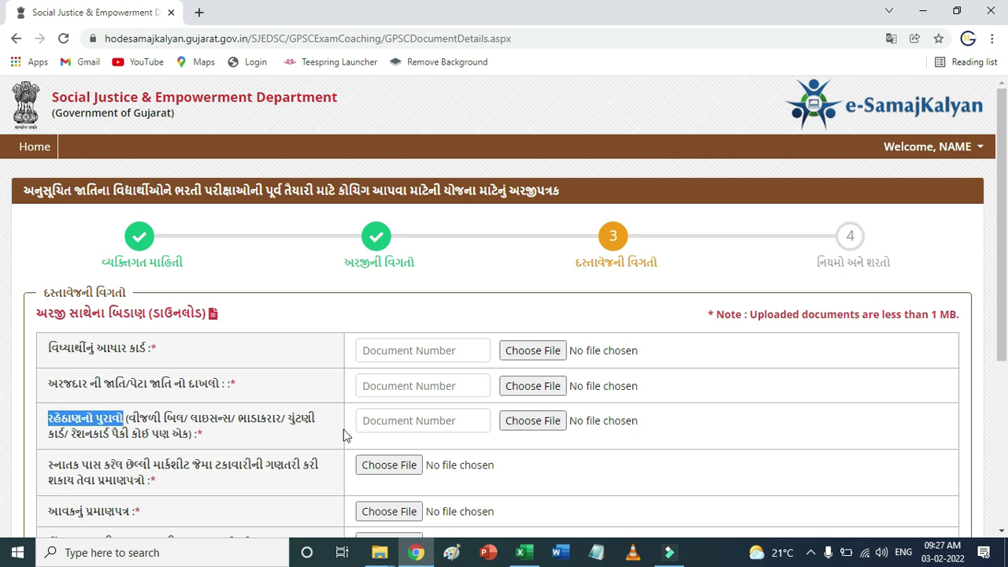
click(372, 423)
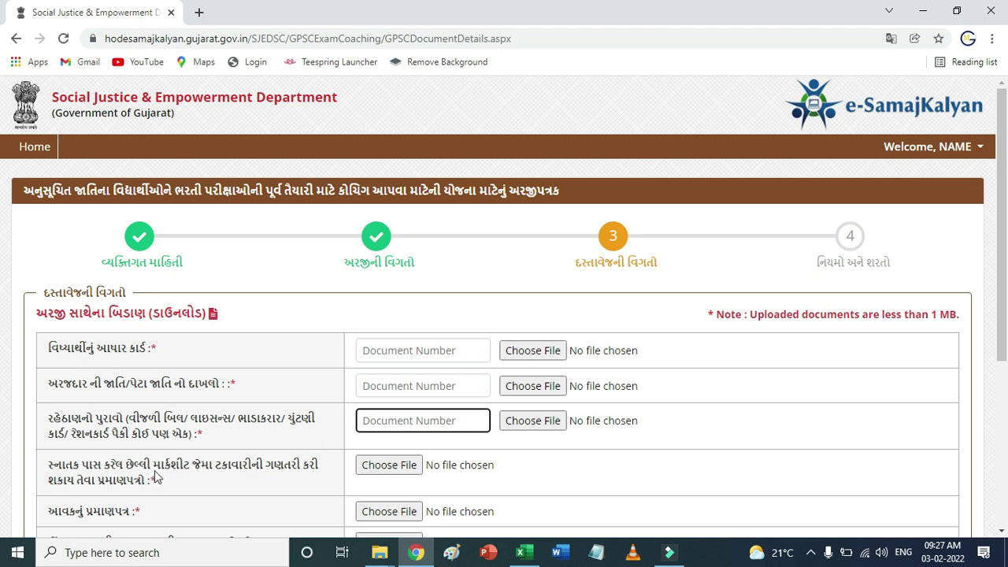
Step: Review the upload rows for the graduation marksheet, income certificate, and bank passbook first page or cancelled cheque
drag(151, 466, 208, 473)
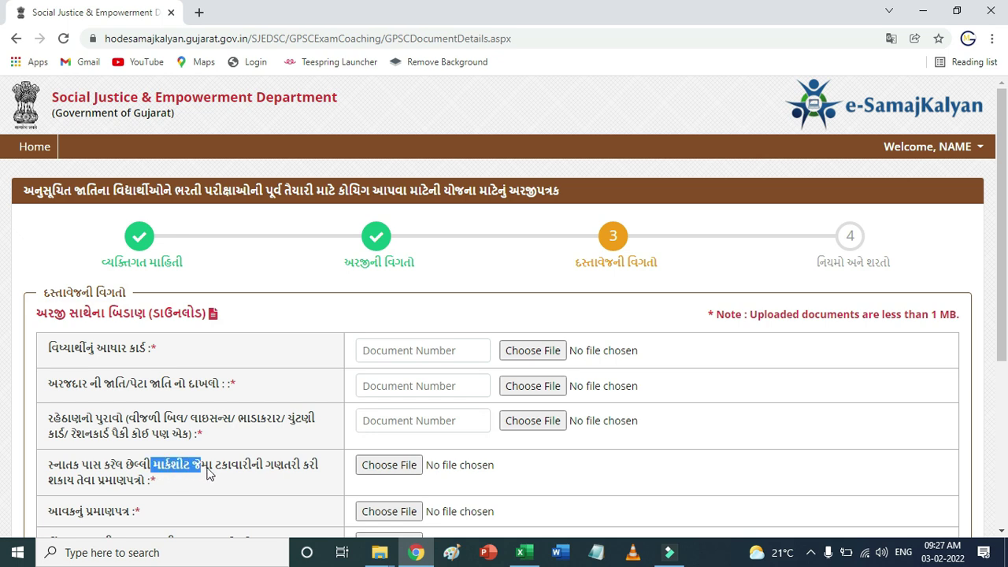
scroll(209, 473, down, 1)
drag(69, 441, 106, 442)
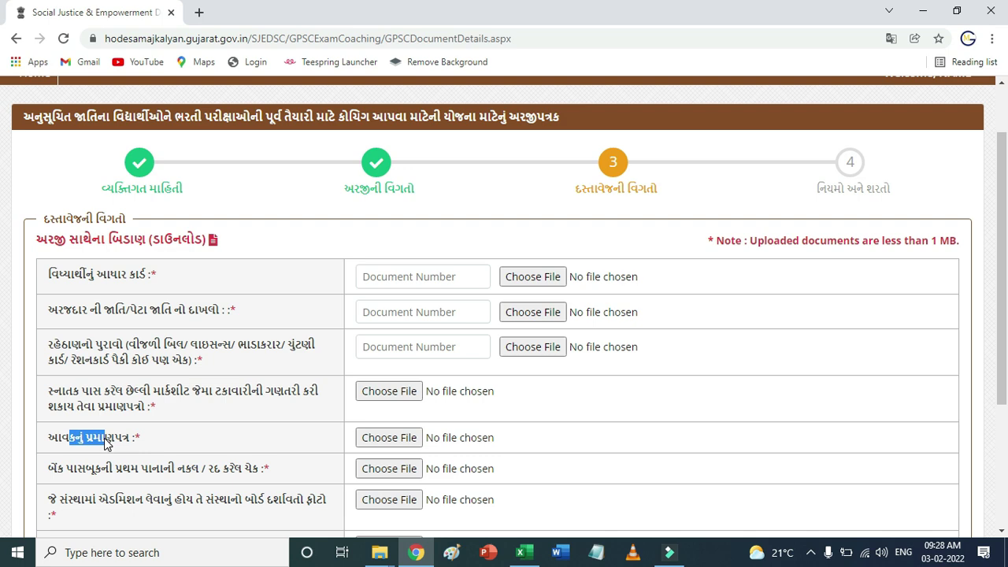
scroll(106, 442, down, 1)
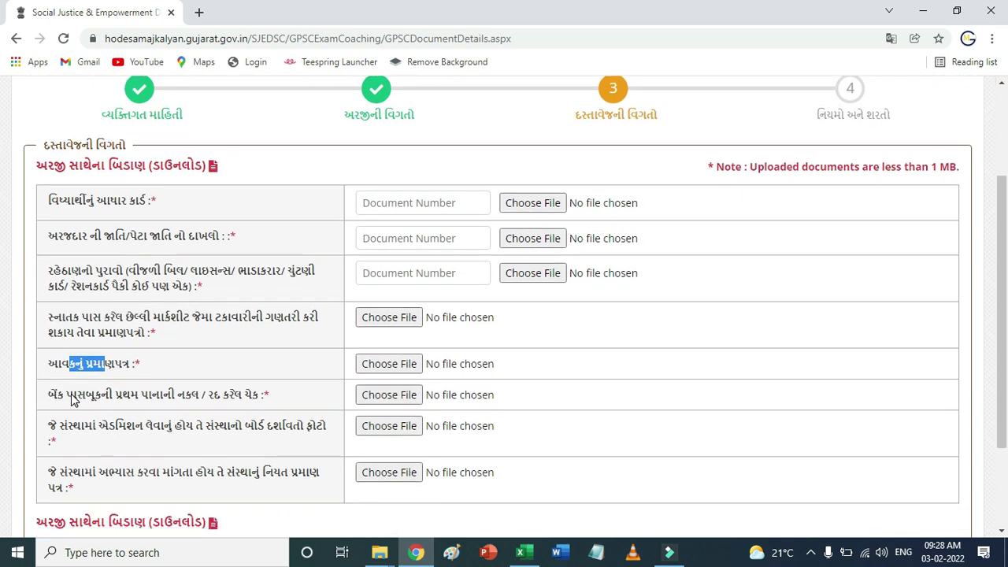
drag(71, 400, 258, 399)
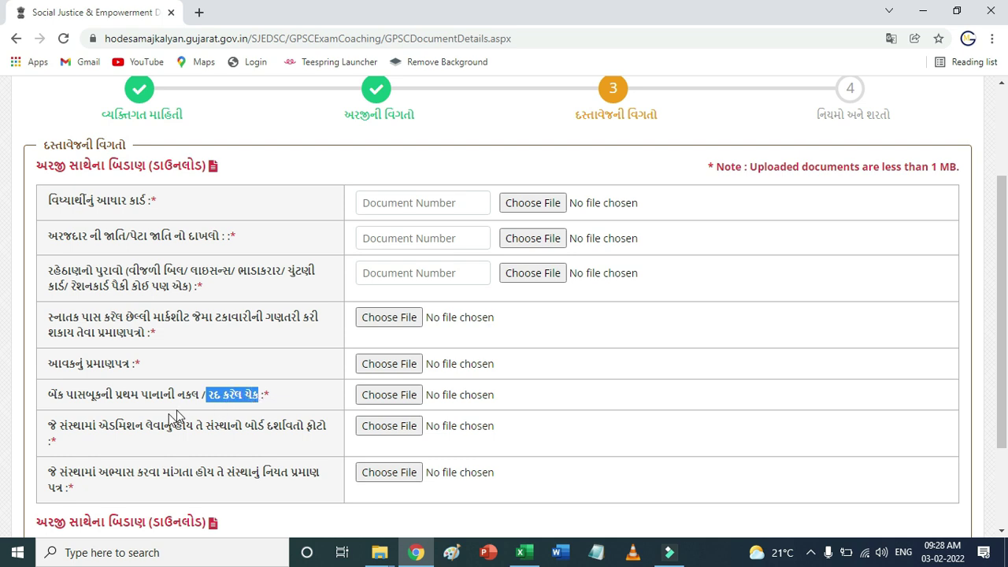
Step: Review the upload rows for the photo of the institute's board and the institute's prescribed certificate
click(103, 423)
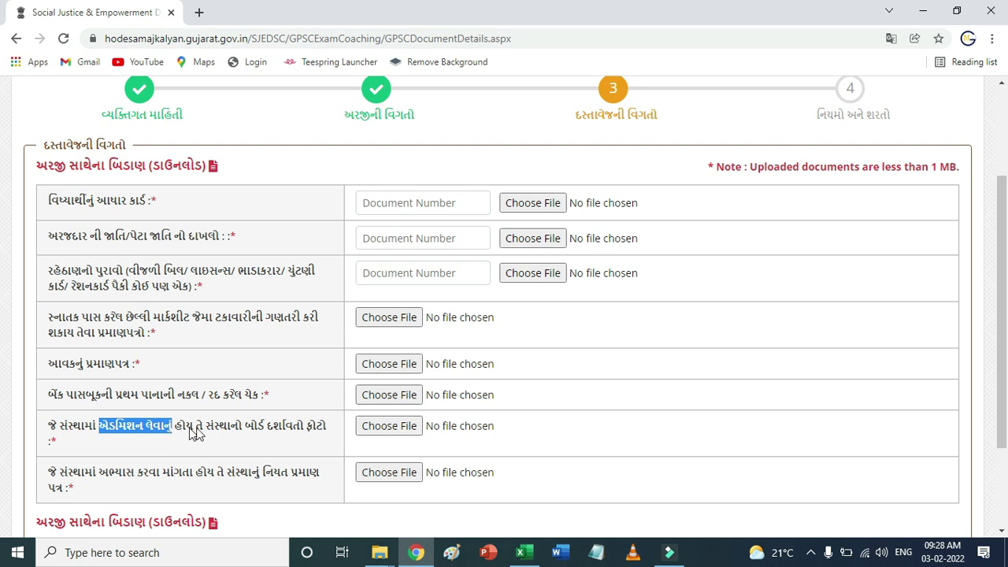
drag(203, 432, 305, 431)
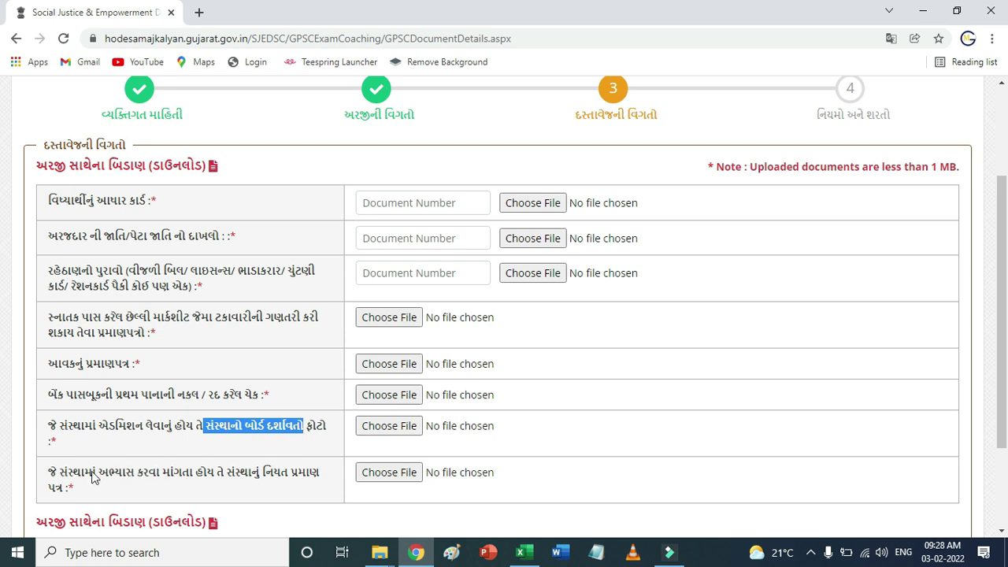
drag(96, 477, 200, 477)
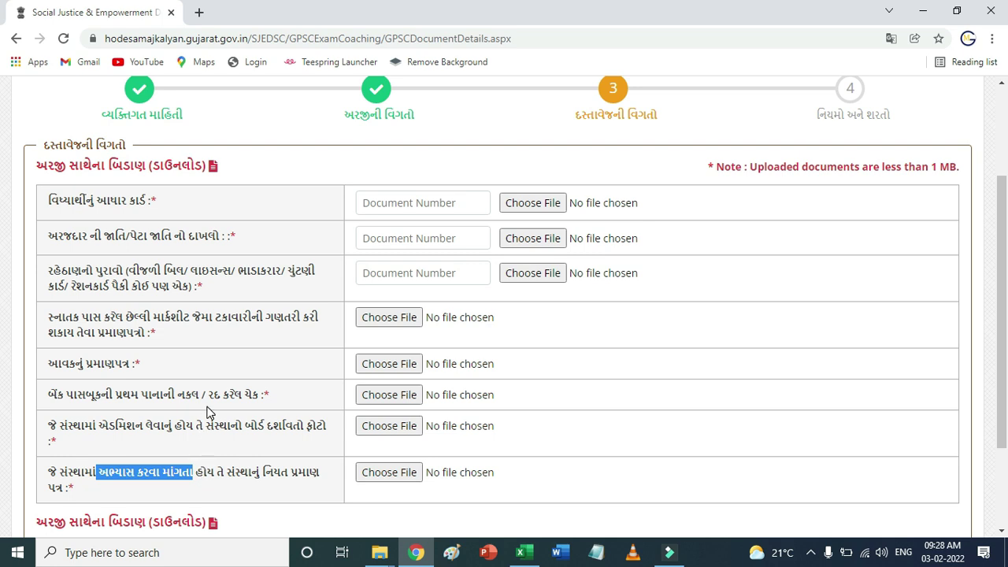
Step: Read the declaration in the terms and conditions stage of the application and agree to it
scroll(240, 429, down, 3)
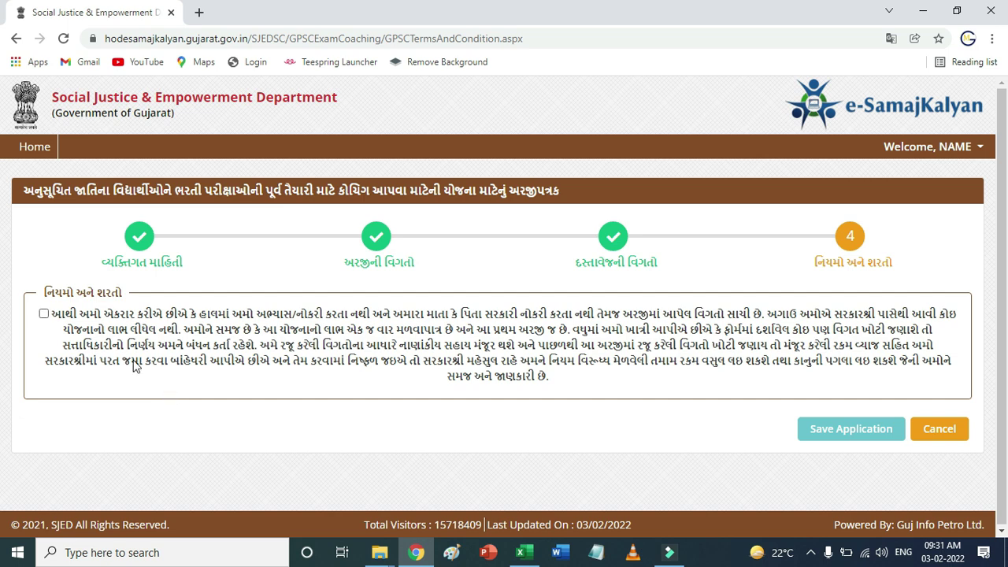
drag(76, 313, 595, 382)
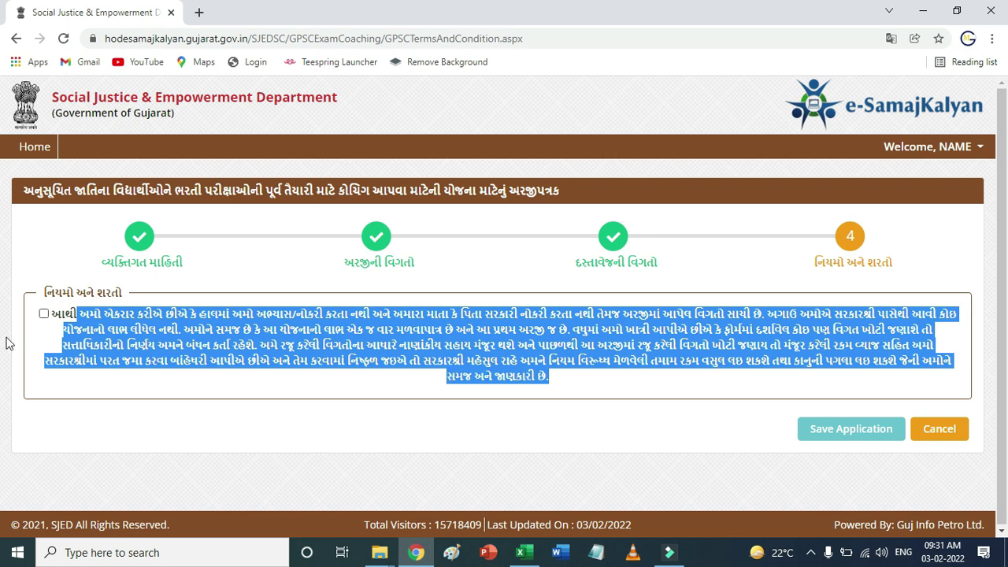
click(44, 314)
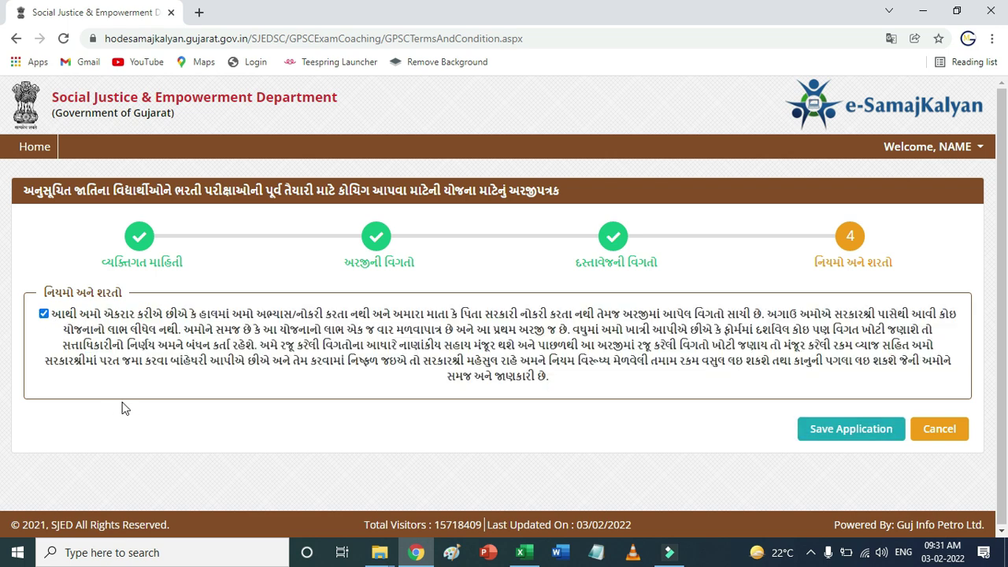